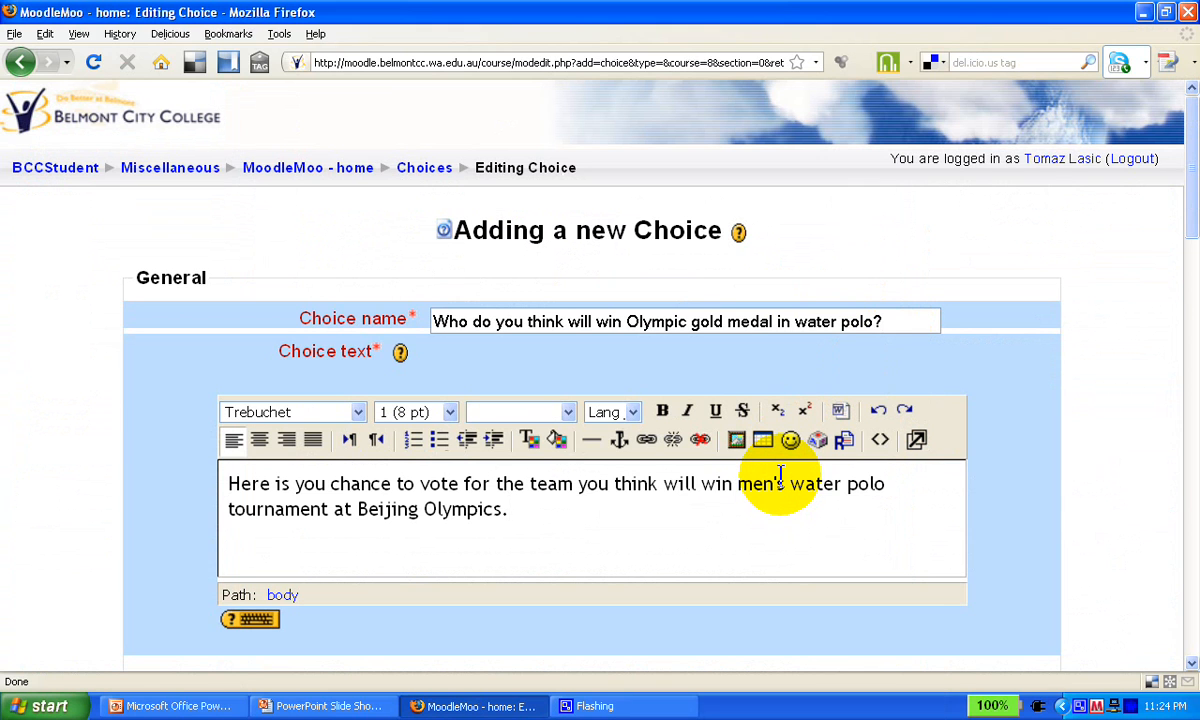
# Enable the limit on the number of responses allowed.
pyautogui.scroll(-5, 785, 488)
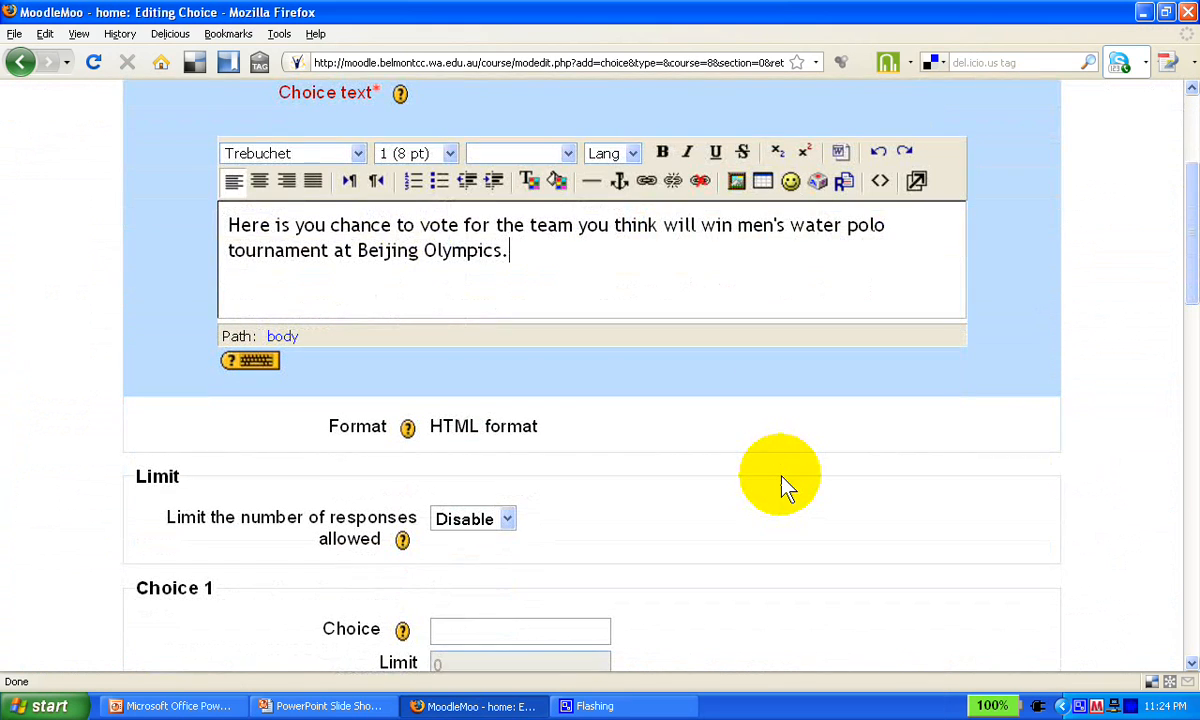
pyautogui.scroll(-1, 783, 486)
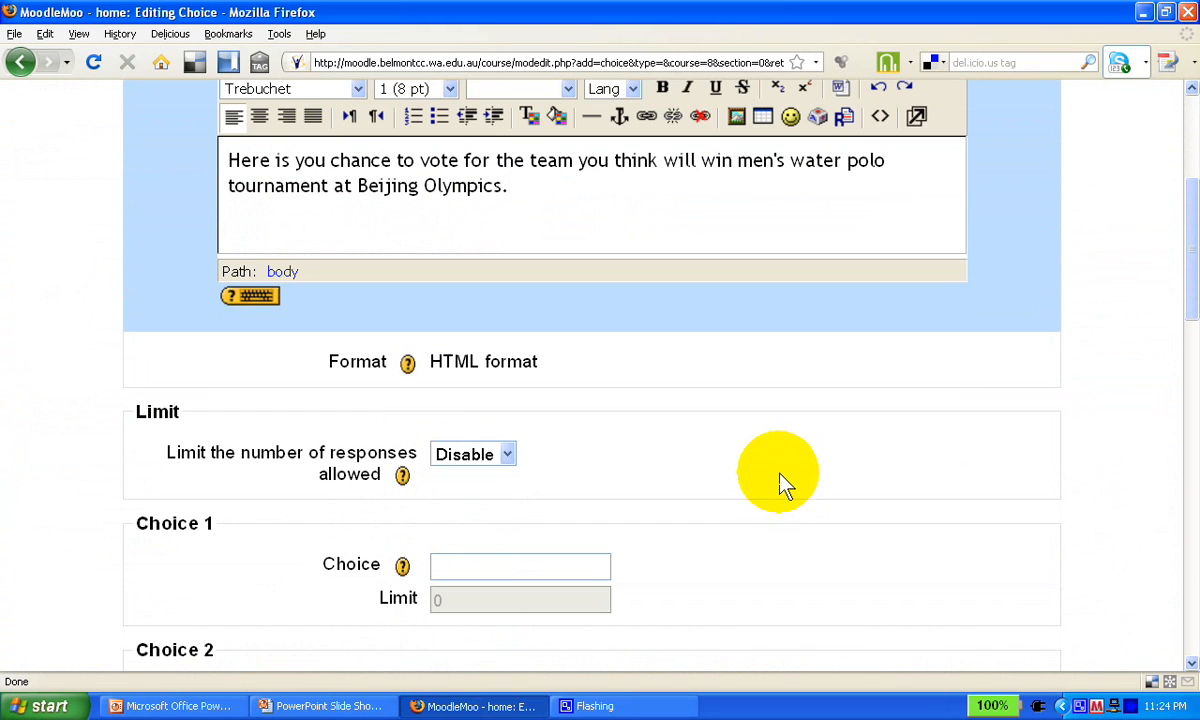
pyautogui.click(509, 455)
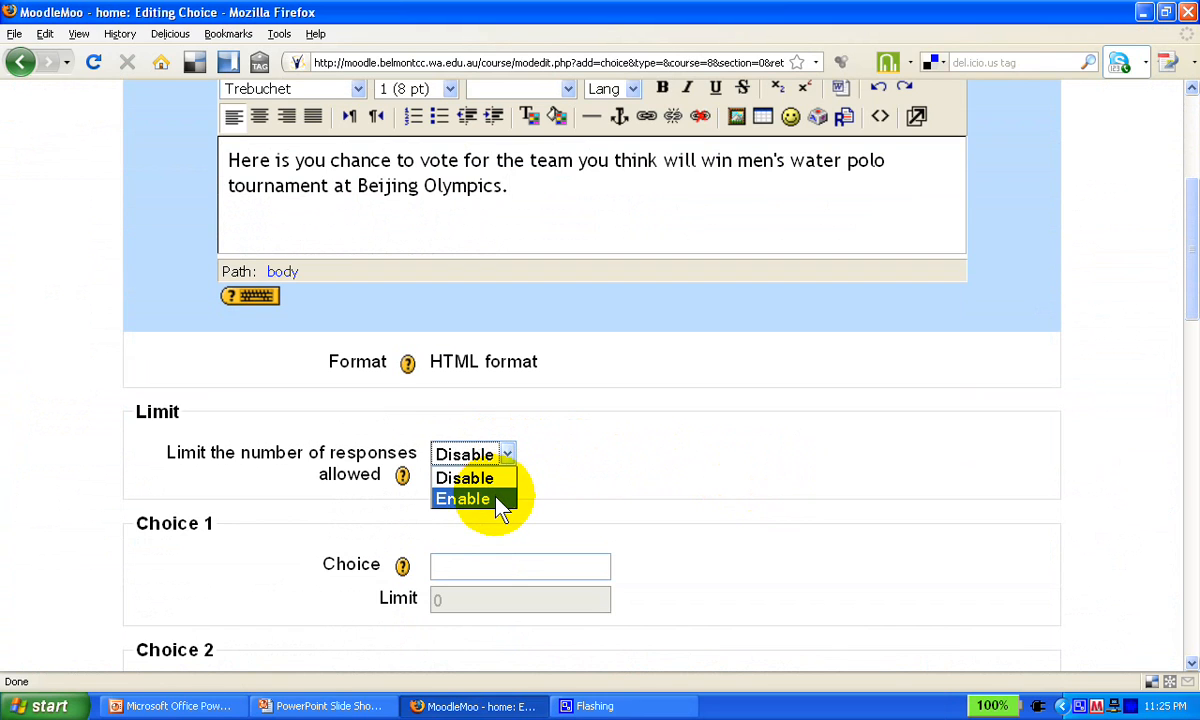
pyautogui.click(500, 500)
# Enter Hungary as the option for Choice 1.
pyautogui.click(483, 568)
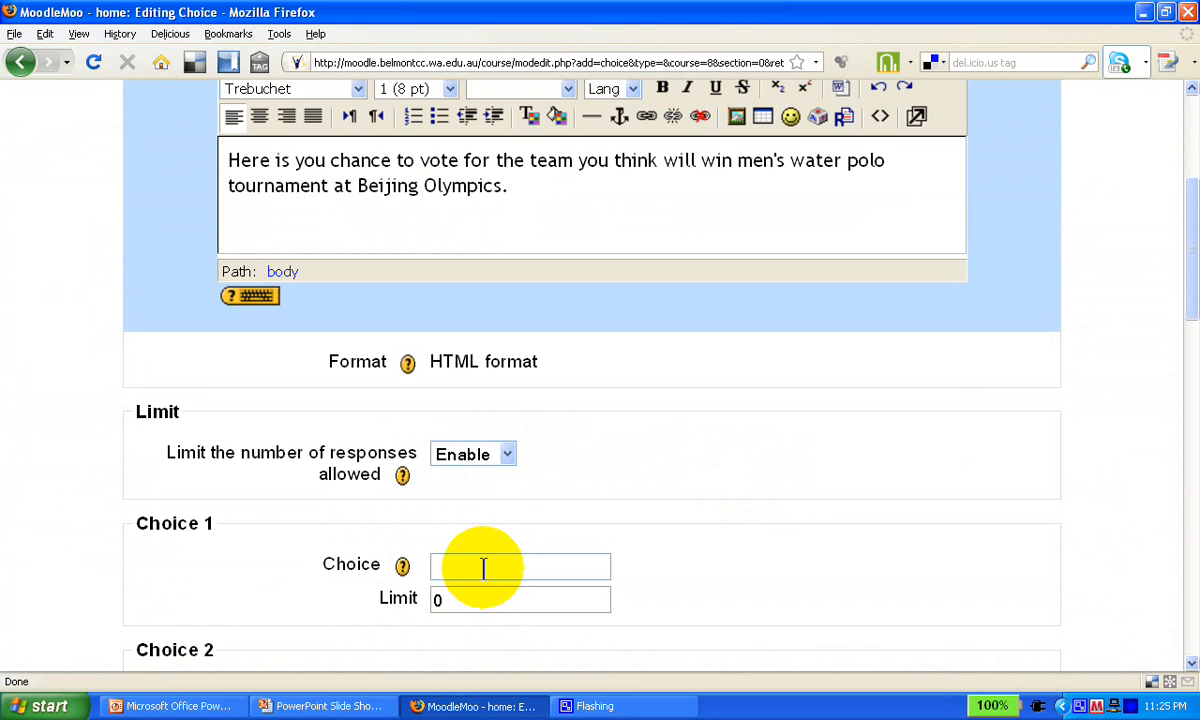
pyautogui.write('Hungr')
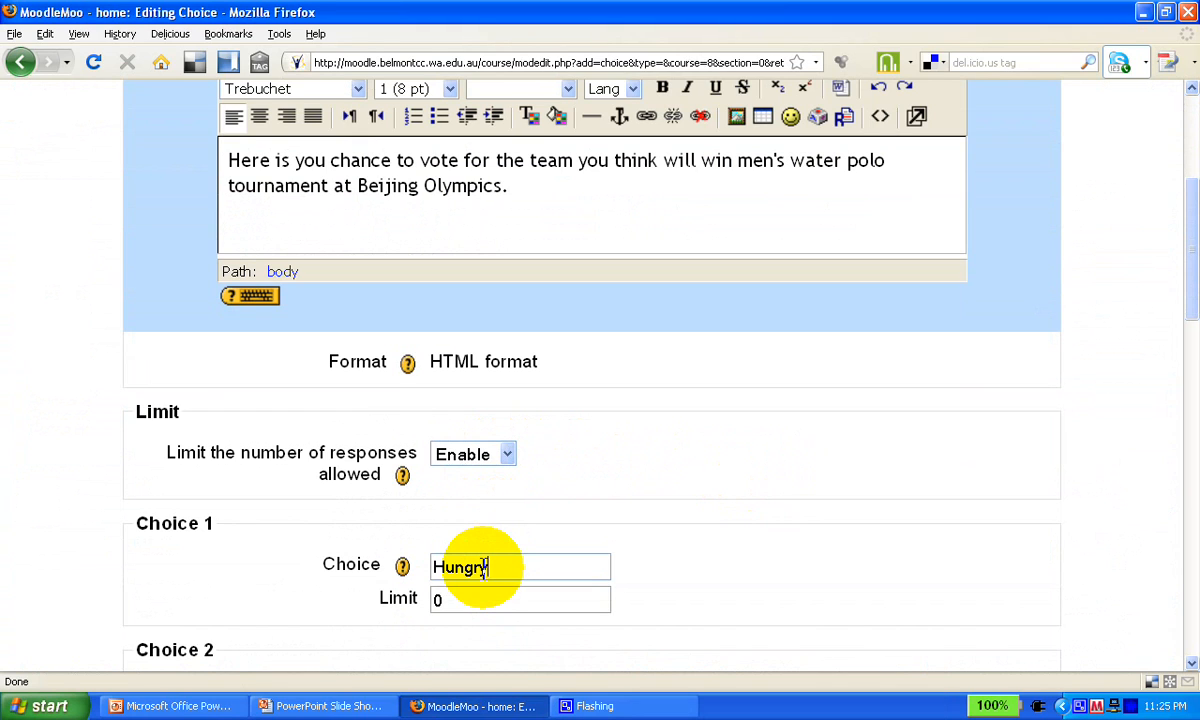
pyautogui.press('BackSpace')
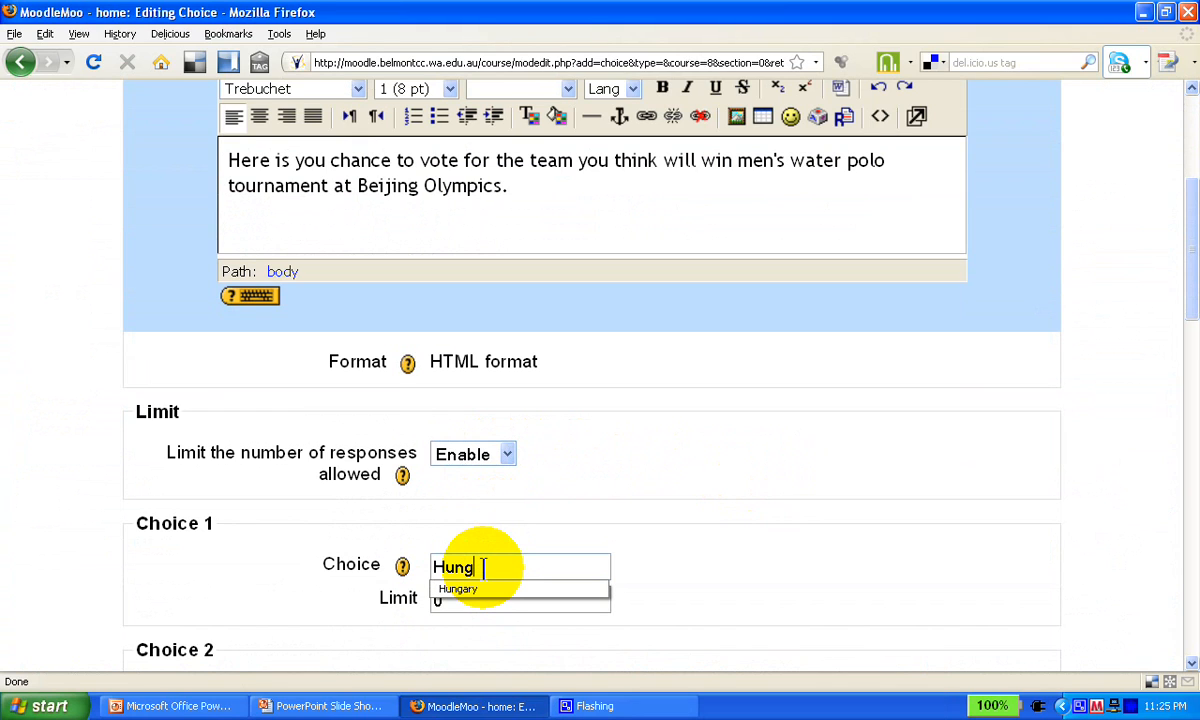
pyautogui.write('ary')
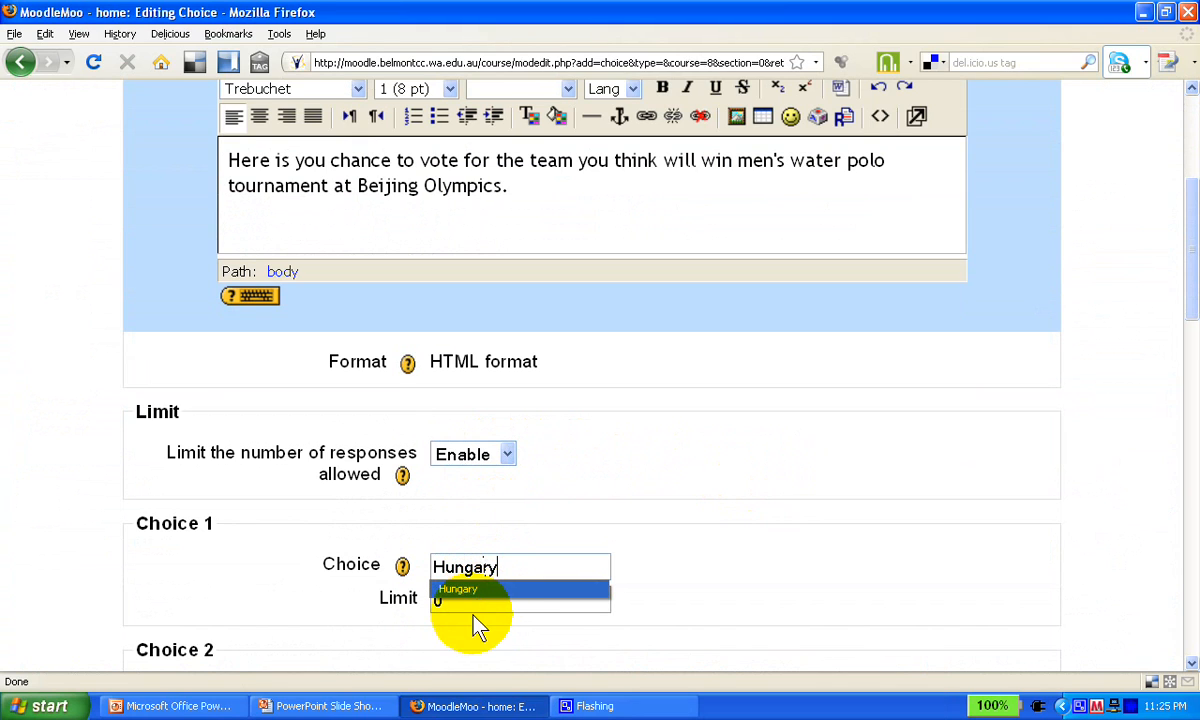
# Try a response limit of 10 for Choice 1, and set the limit on the number of responses back to Disable.
pyautogui.click(474, 608)
pyautogui.moveTo(445, 598); pyautogui.dragTo(428, 598)
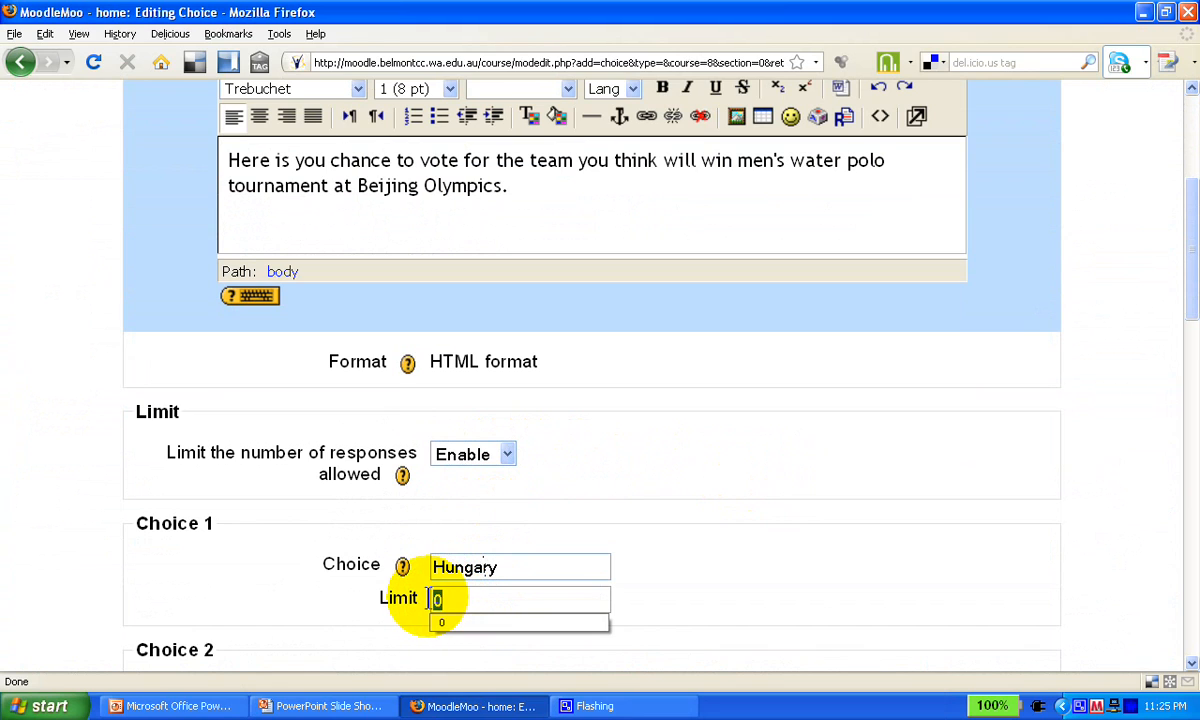
pyautogui.write('10')
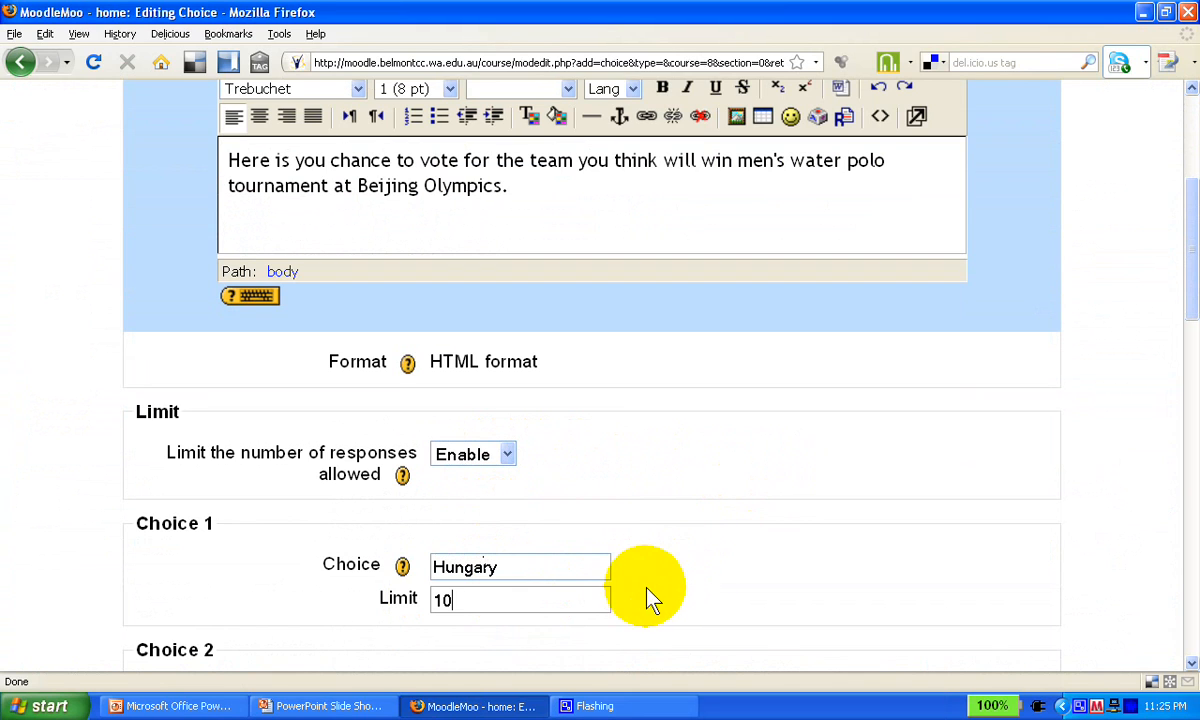
pyautogui.click(508, 455)
pyautogui.click(503, 480)
# Enter USA as the option for Choice 2 and Croatia for Choice 3.
pyautogui.scroll(-5, 587, 528)
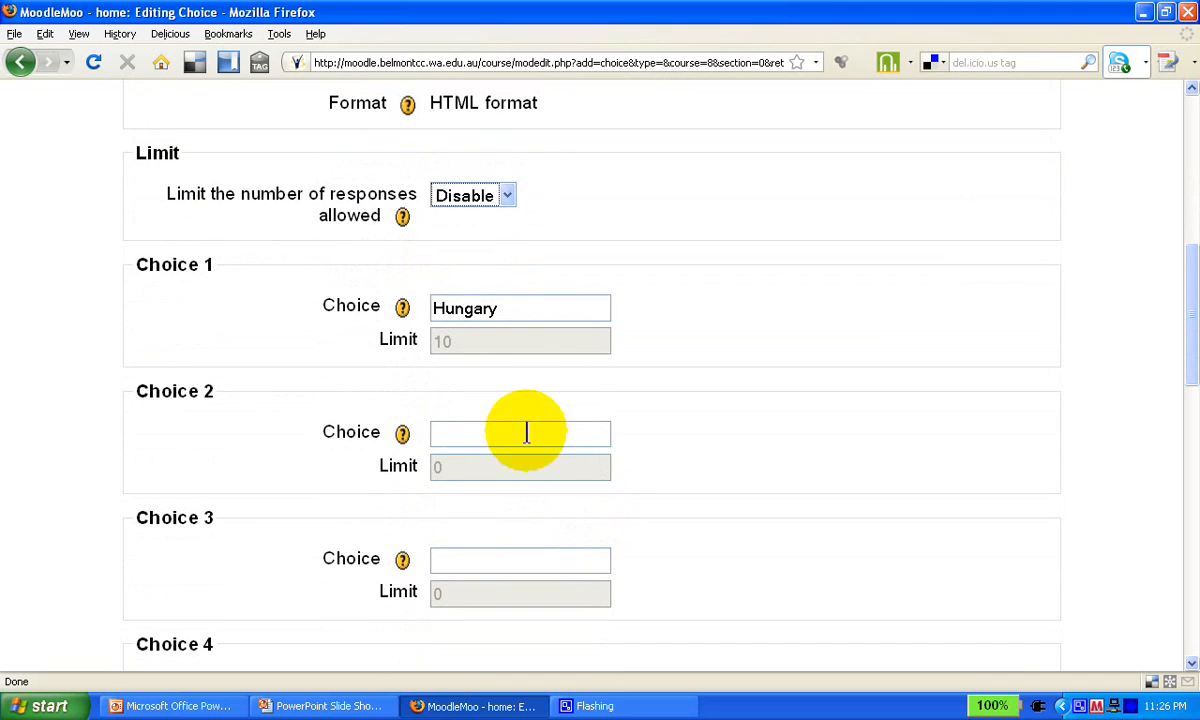
pyautogui.click(488, 433)
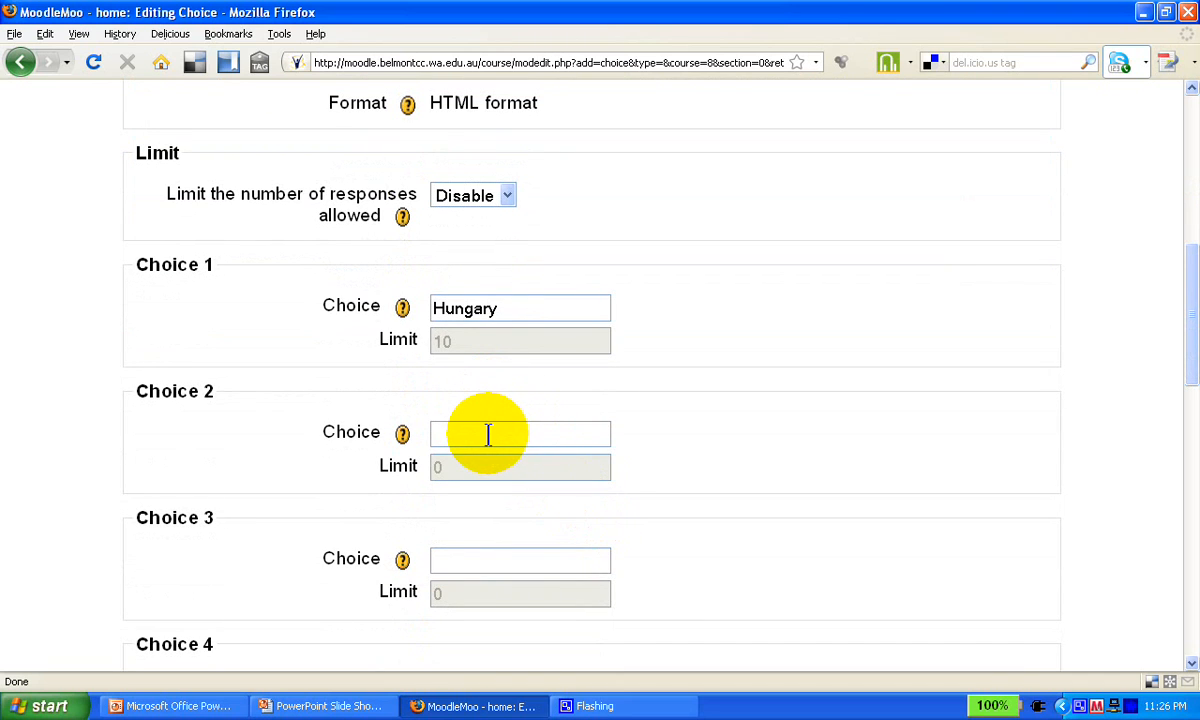
pyautogui.write('USA')
pyautogui.click(490, 553)
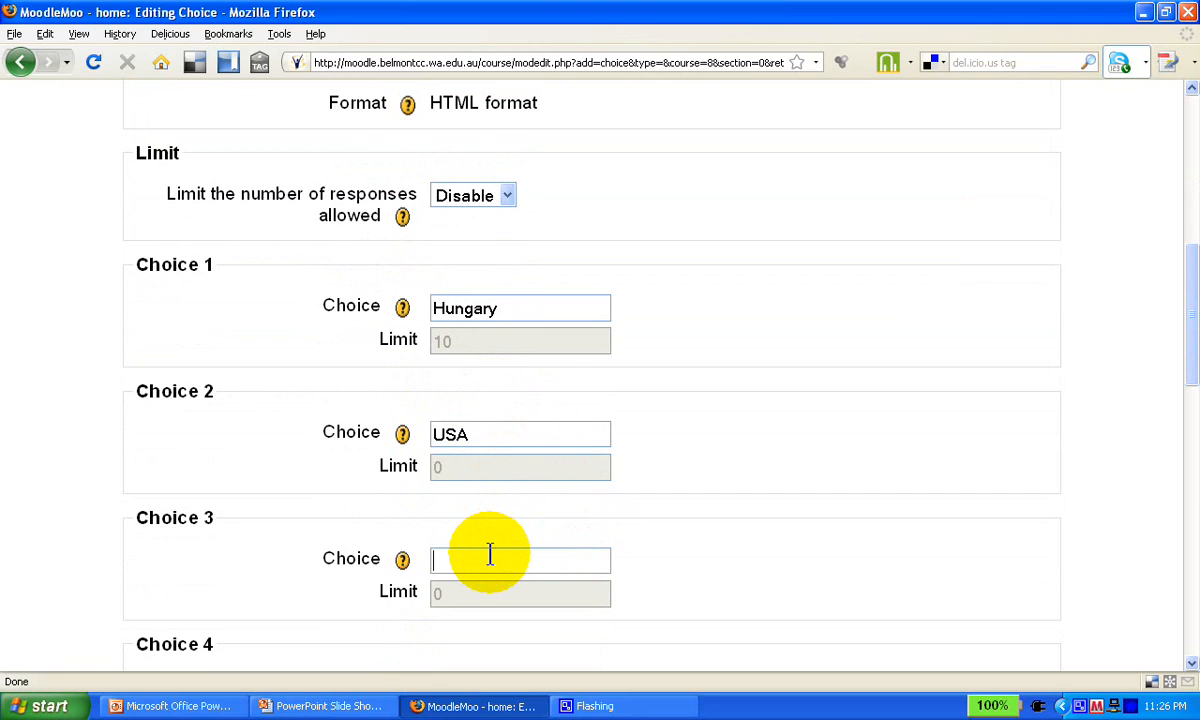
pyautogui.write('Croatia')
# Enter Australia as the option for Choice 4 and Italy for Choice 5.
pyautogui.scroll(-2, 492, 565)
pyautogui.click(487, 557)
pyautogui.write('Australia')
pyautogui.scroll(-3, 645, 545)
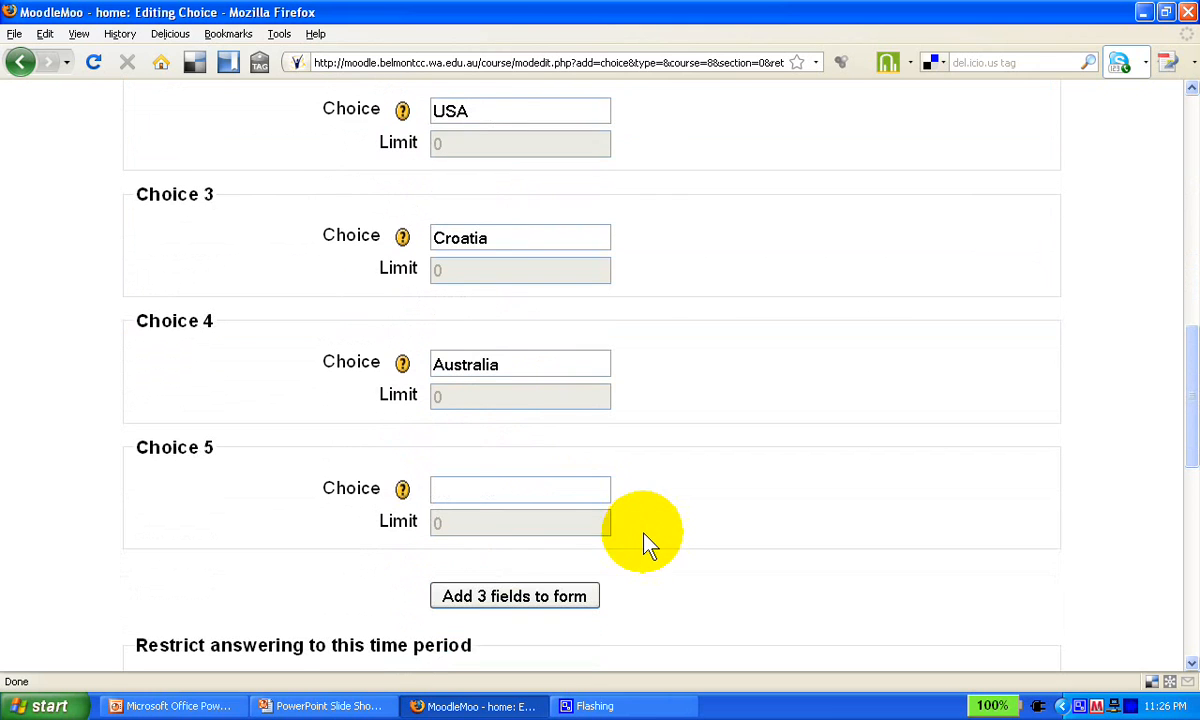
pyautogui.click(508, 489)
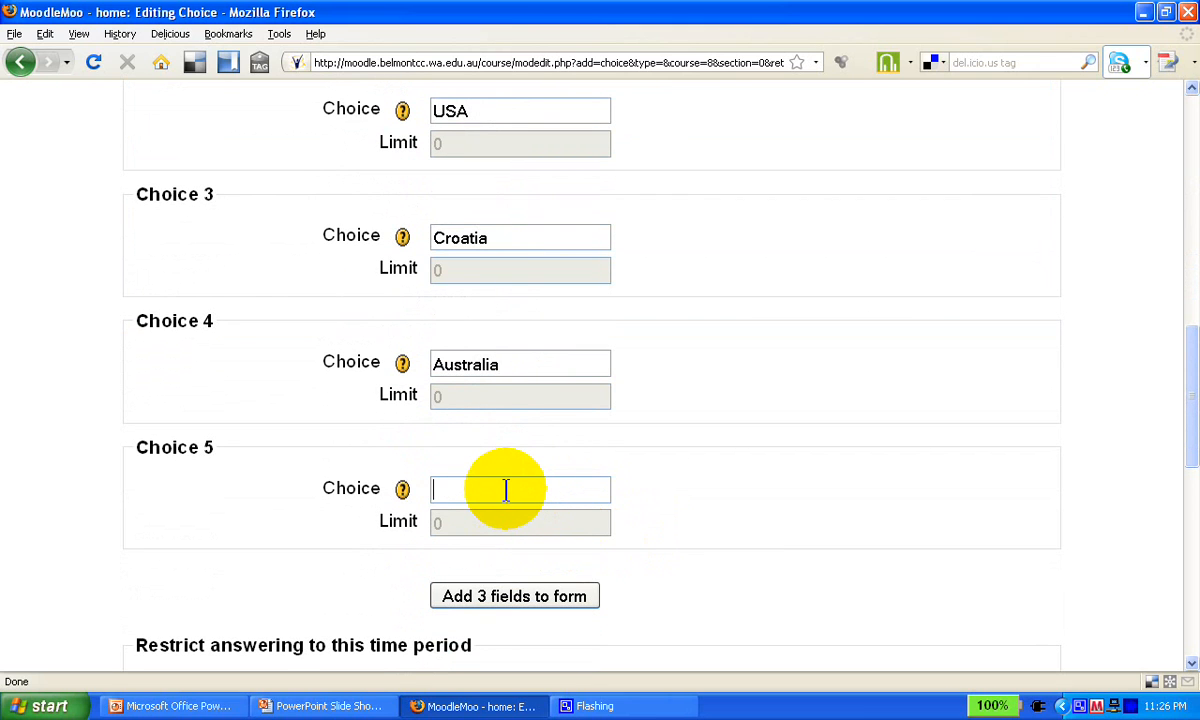
pyautogui.write('Italy')
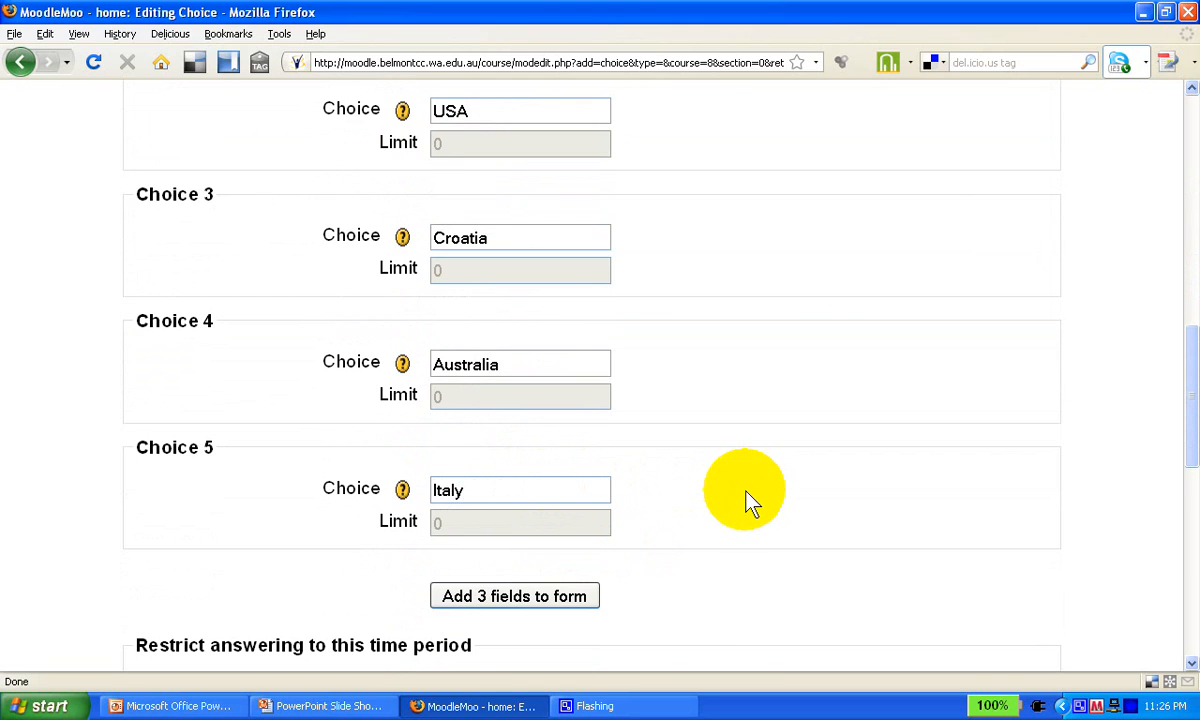
# Add three more choice fields to the form below Choice 5.
pyautogui.scroll(-1, 745, 495)
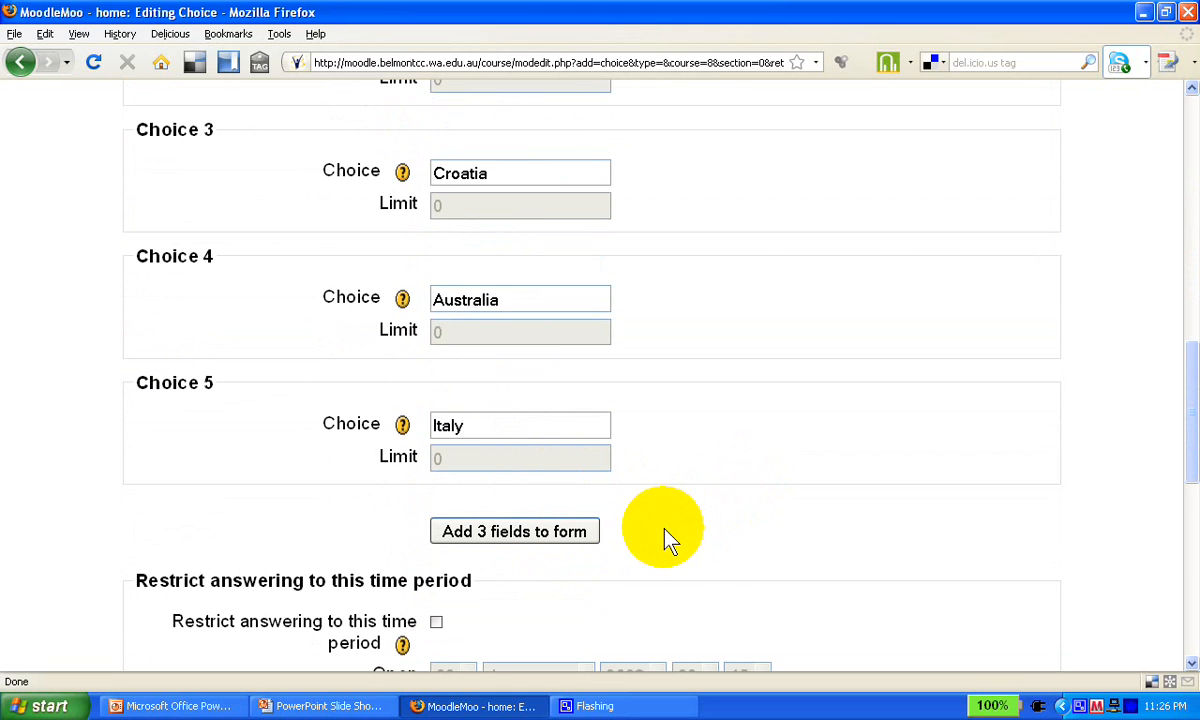
pyautogui.click(560, 540)
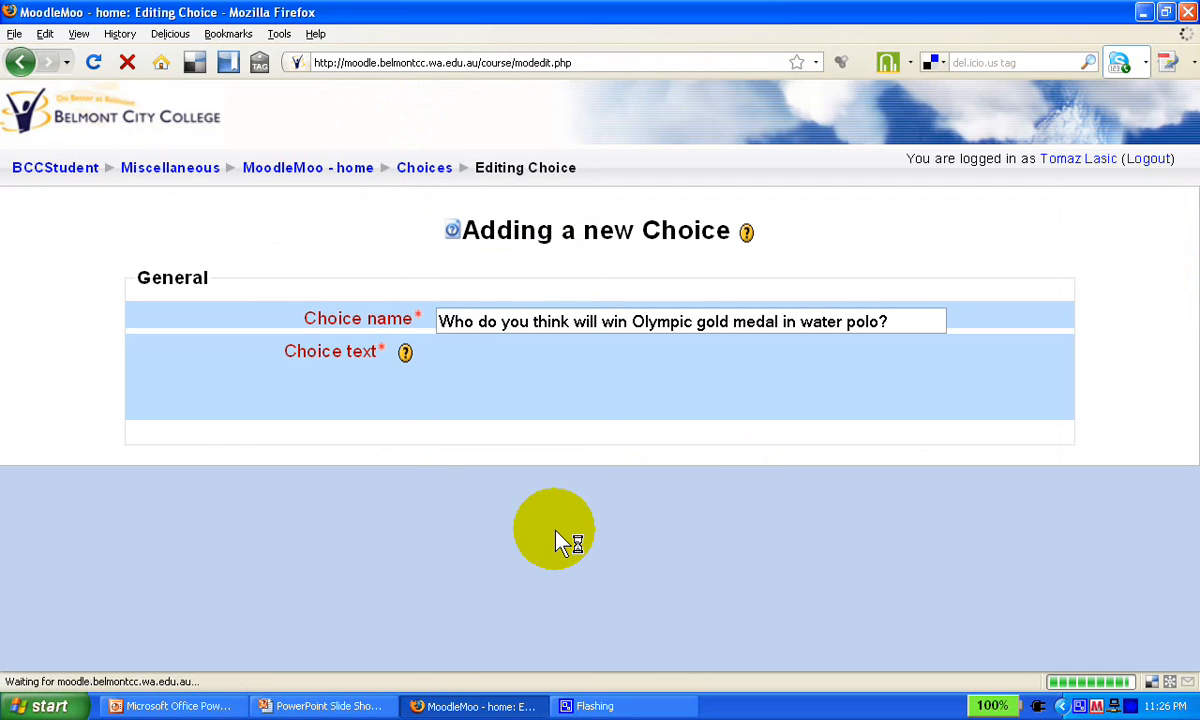
pyautogui.scroll(-15, 558, 540)
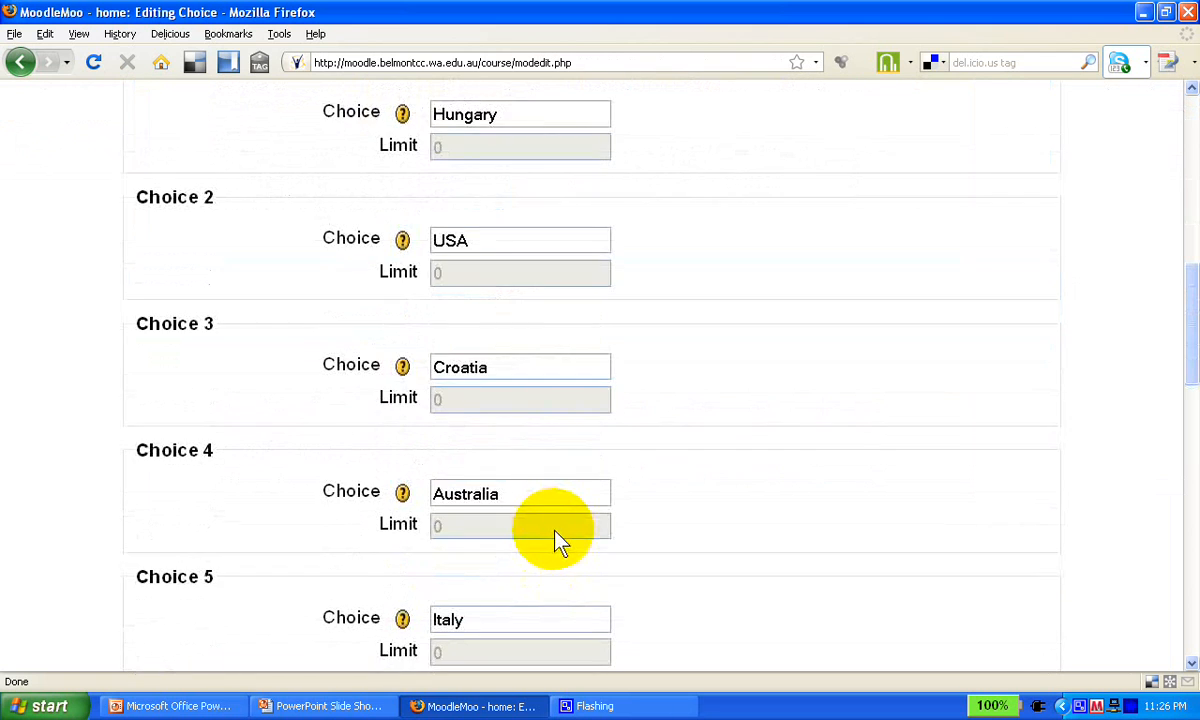
pyautogui.scroll(-2, 558, 535)
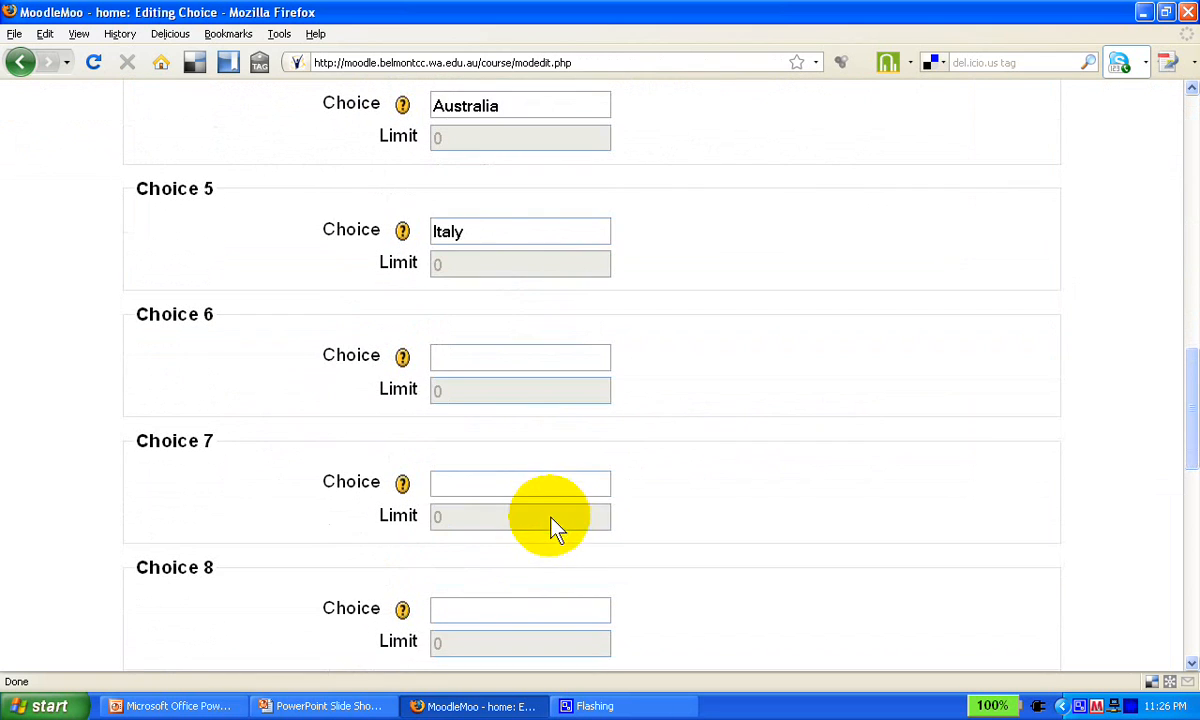
pyautogui.click(504, 358)
pyautogui.click(490, 484)
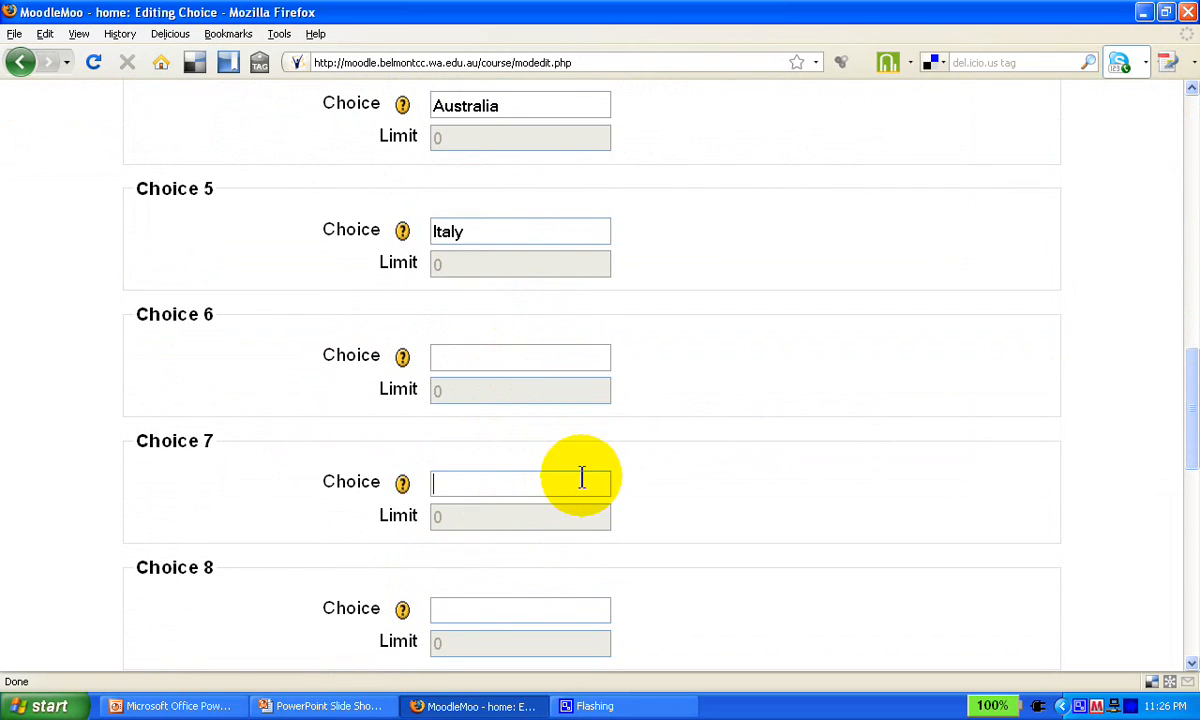
# Restrict answering to a time period and set the day of its Until date to 26.
pyautogui.scroll(-3, 570, 476)
pyautogui.scroll(-2, 740, 438)
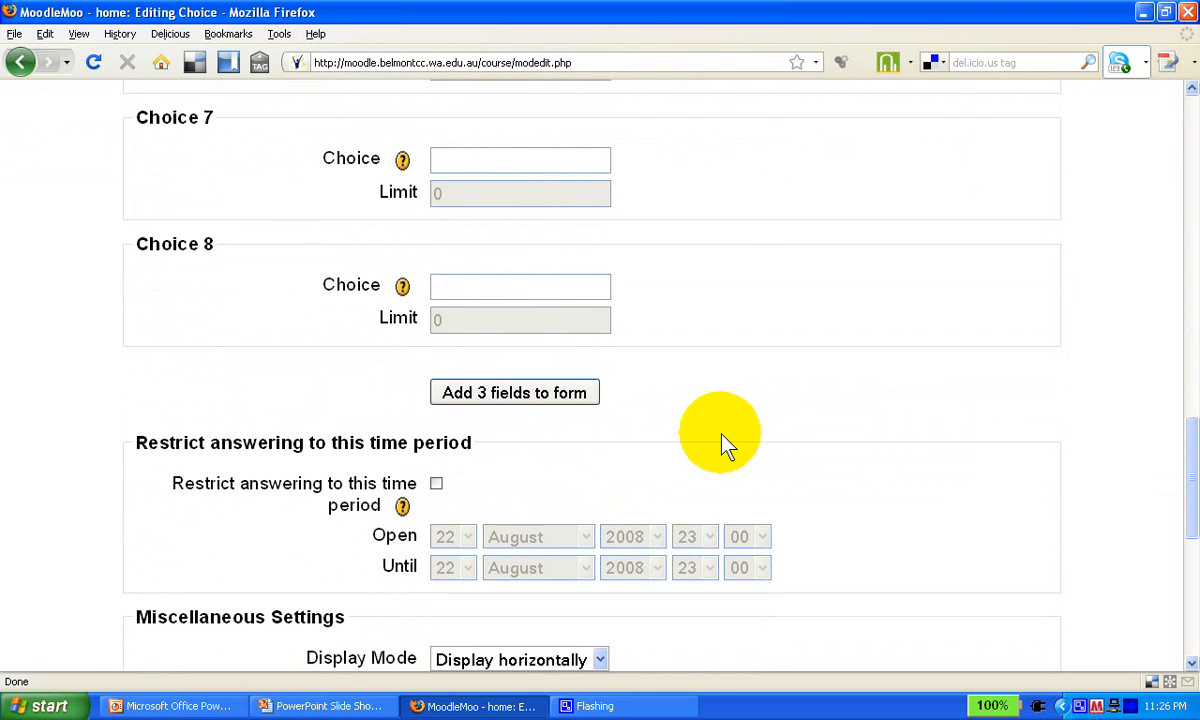
pyautogui.click(437, 484)
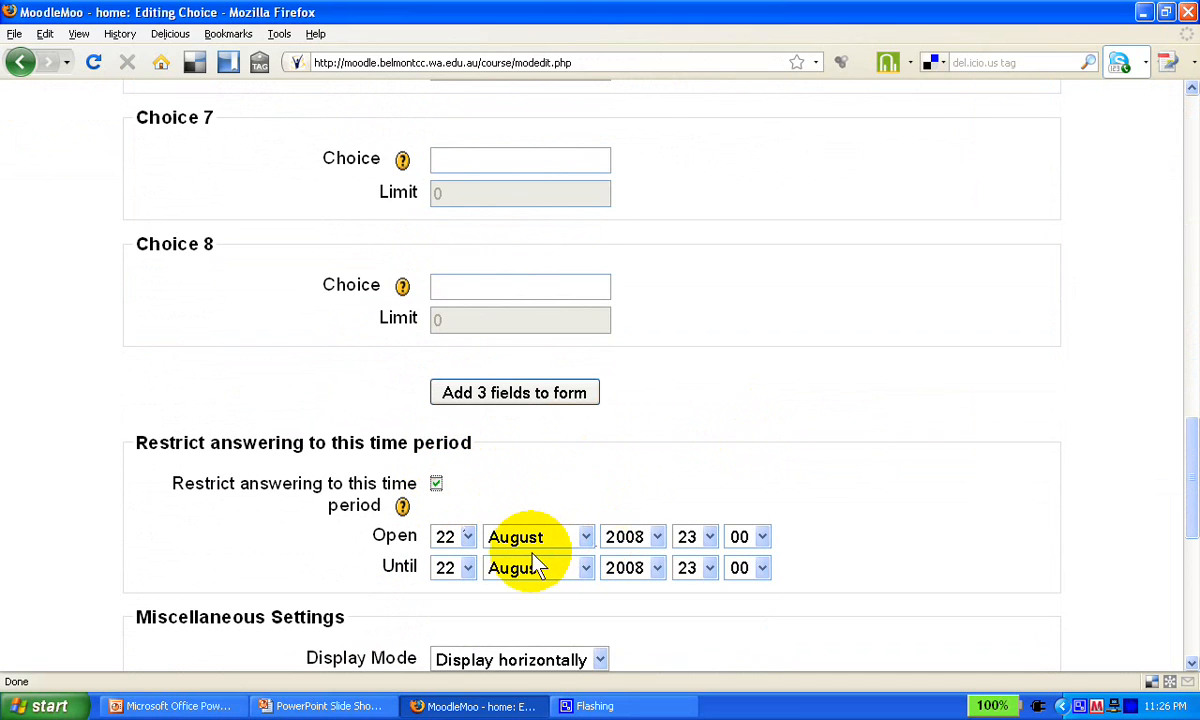
pyautogui.click(467, 568)
pyautogui.click(469, 546)
pyautogui.click(469, 546)
pyautogui.click(469, 546)
pyautogui.click(469, 546)
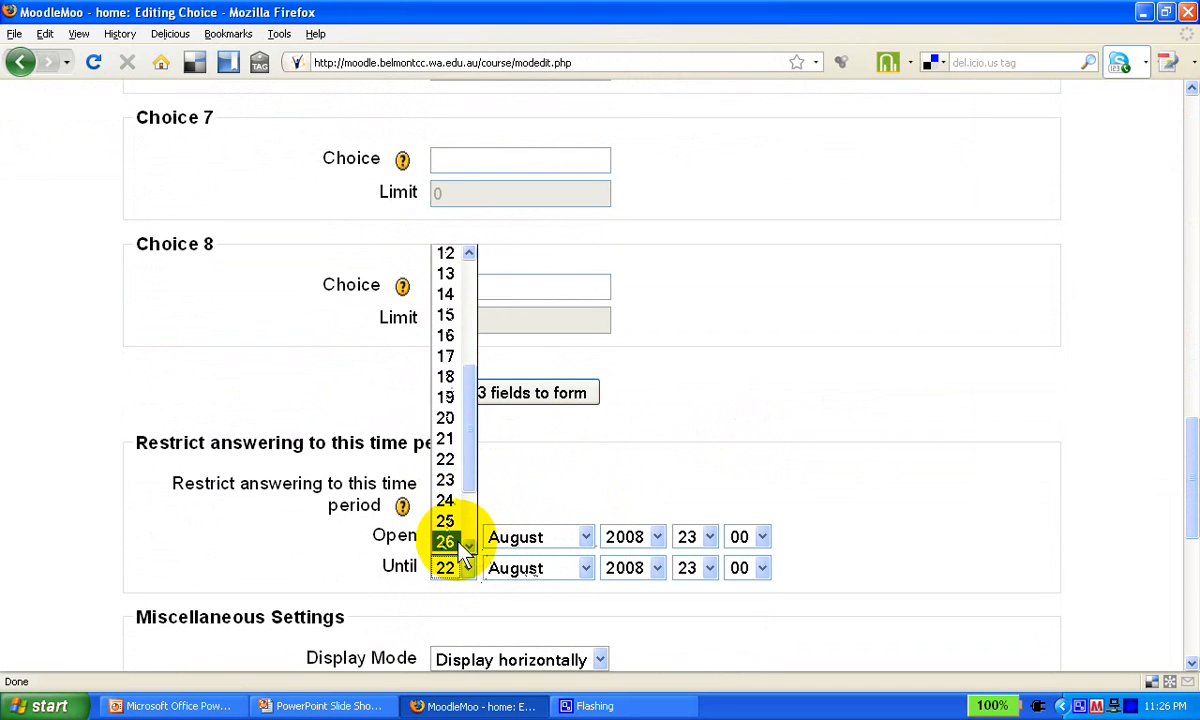
pyautogui.click(458, 542)
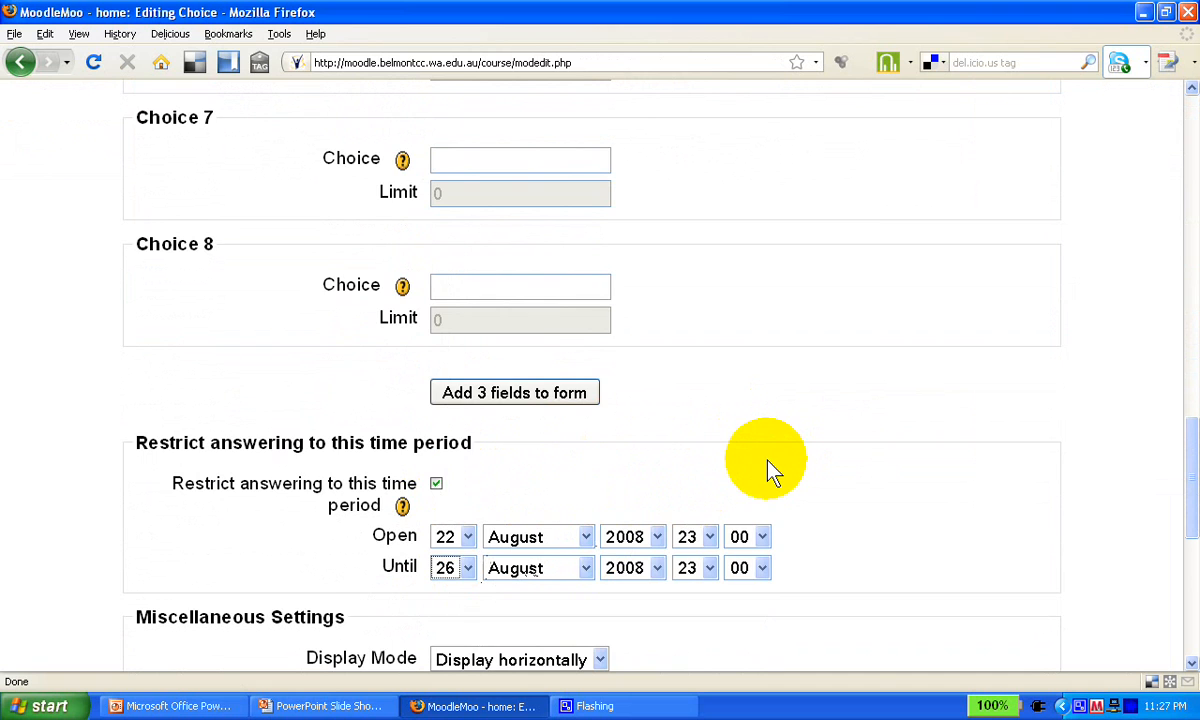
# Check the Display Mode and Publish results options, keeping Display horizontally and Do not publish results to students.
pyautogui.scroll(-5, 768, 471)
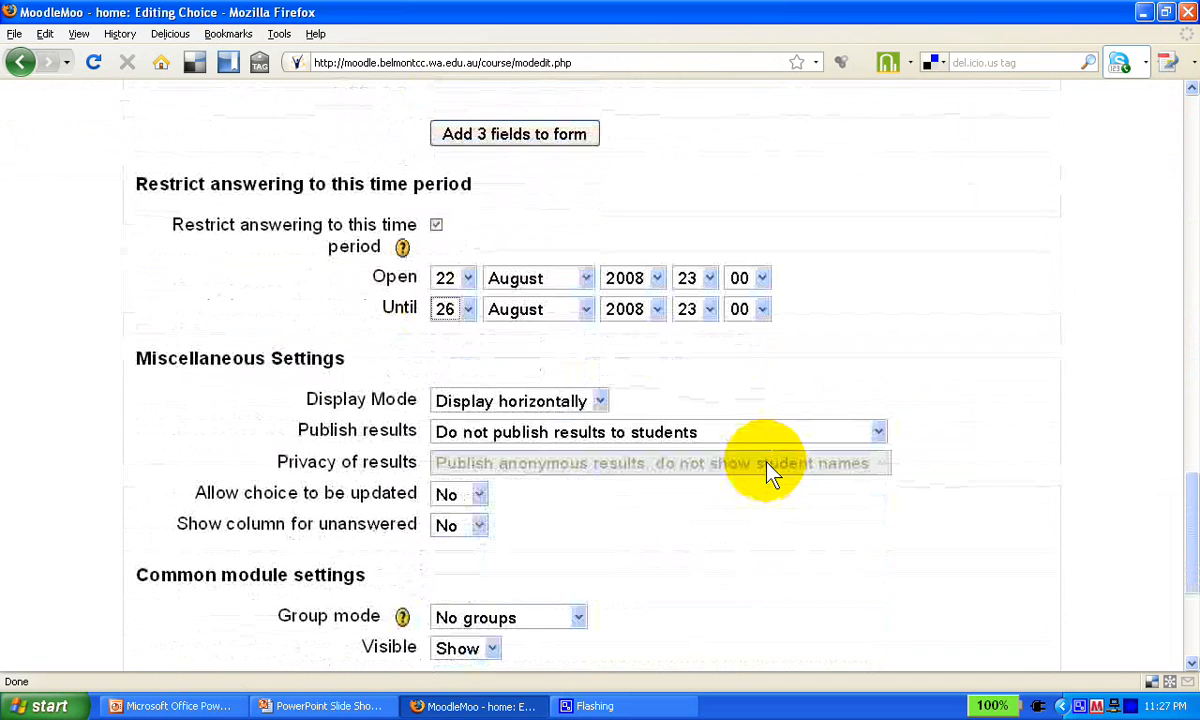
pyautogui.click(601, 402)
pyautogui.click(595, 422)
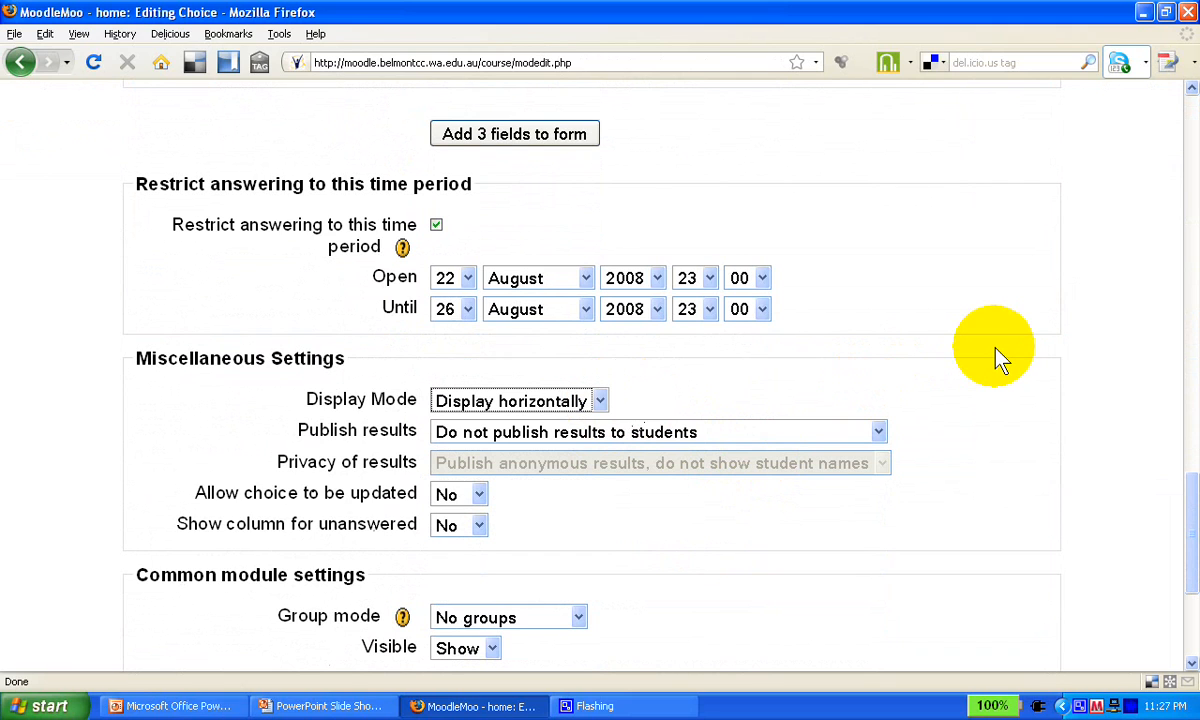
pyautogui.click(880, 432)
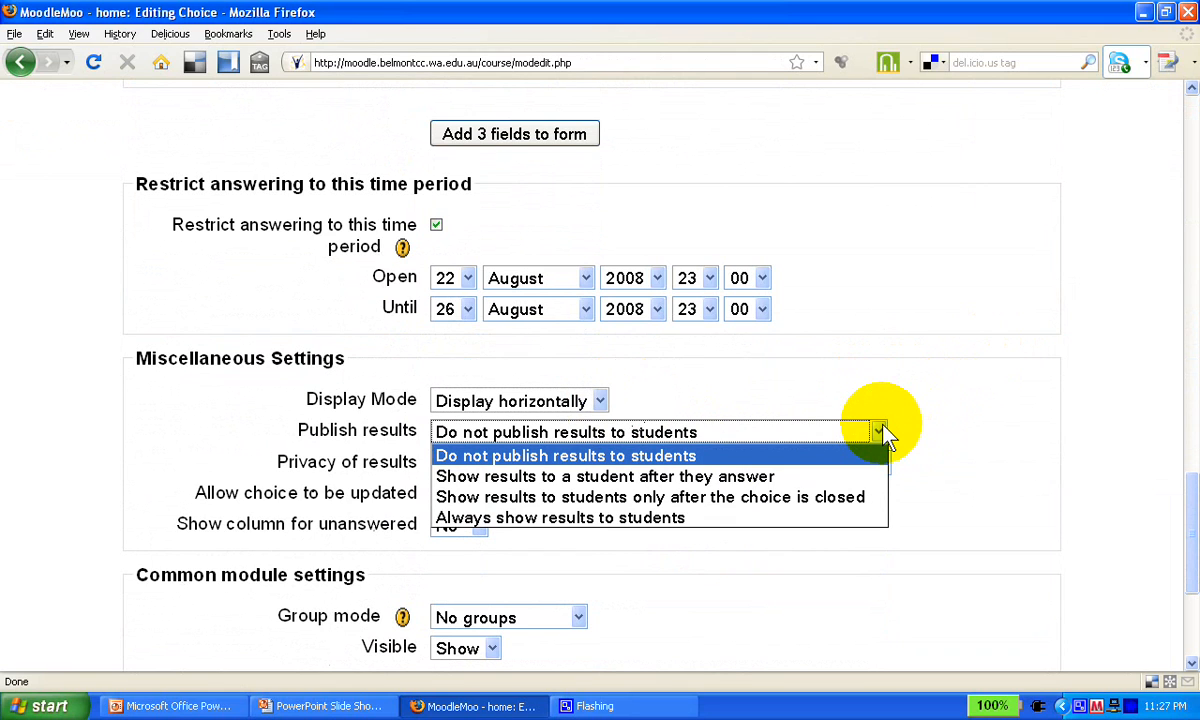
pyautogui.click(728, 452)
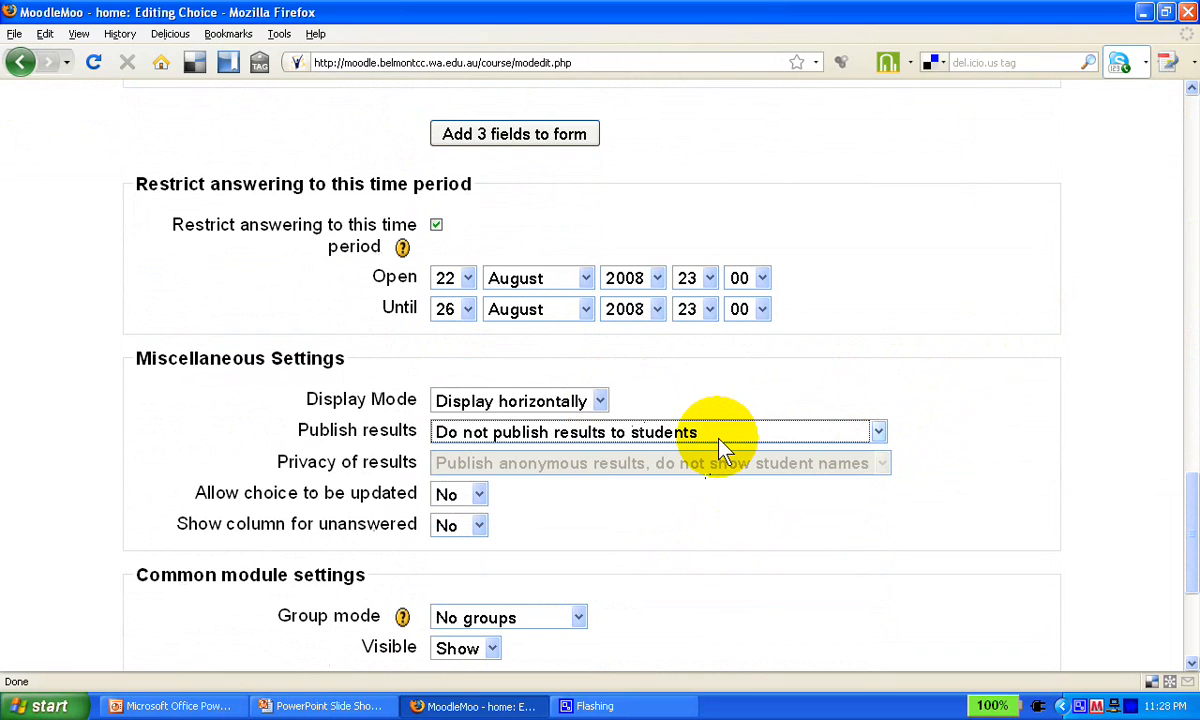
# Try Yes for allowing the choice to be updated, and set it back to No.
pyautogui.click(480, 495)
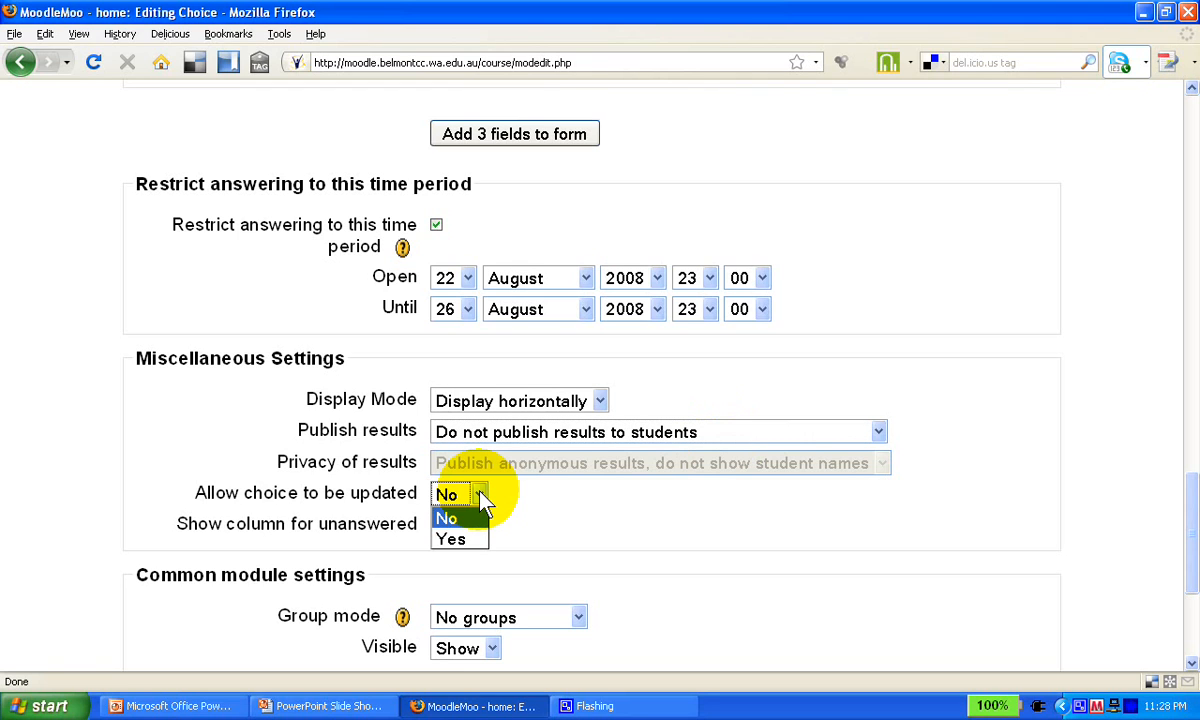
pyautogui.click(474, 540)
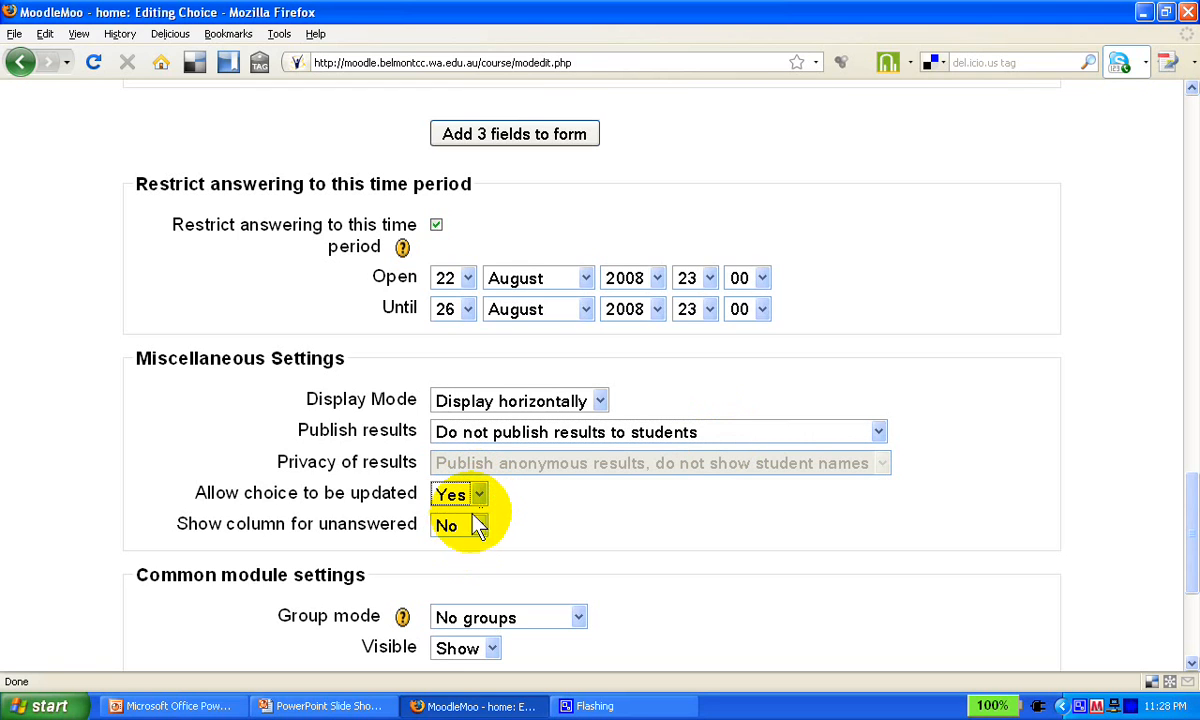
pyautogui.click(481, 495)
pyautogui.click(472, 519)
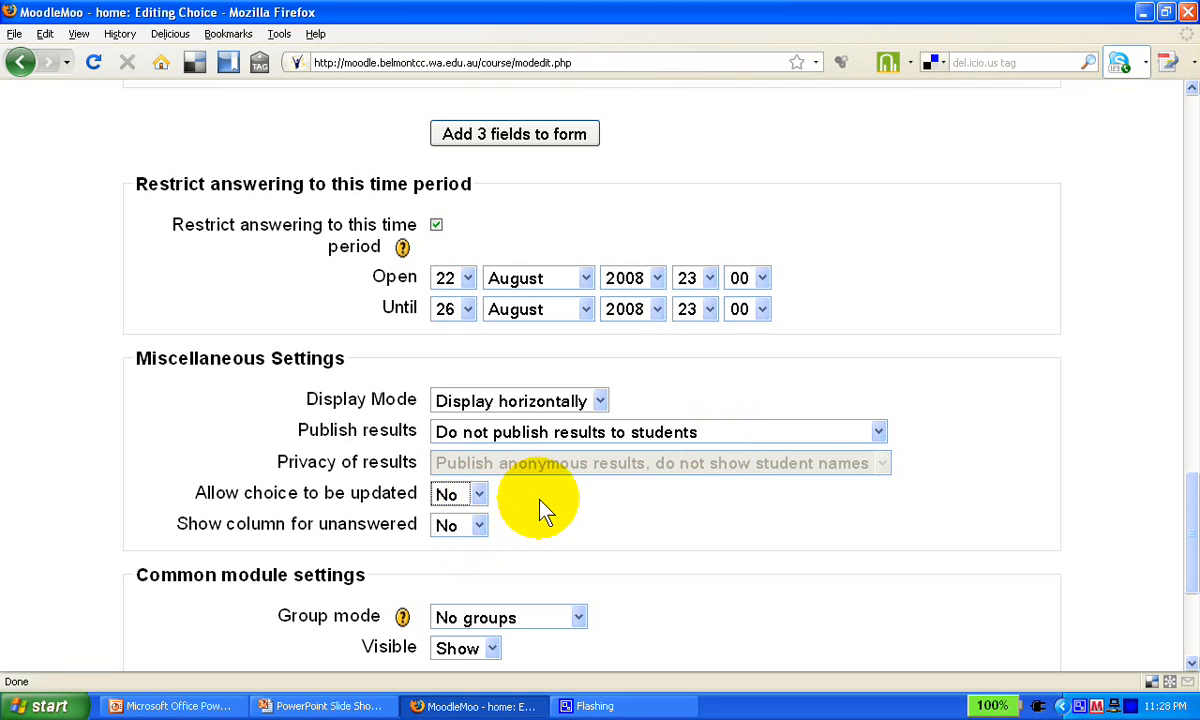
# Try Yes for showing a column for unanswered, and set it back to No.
pyautogui.click(481, 527)
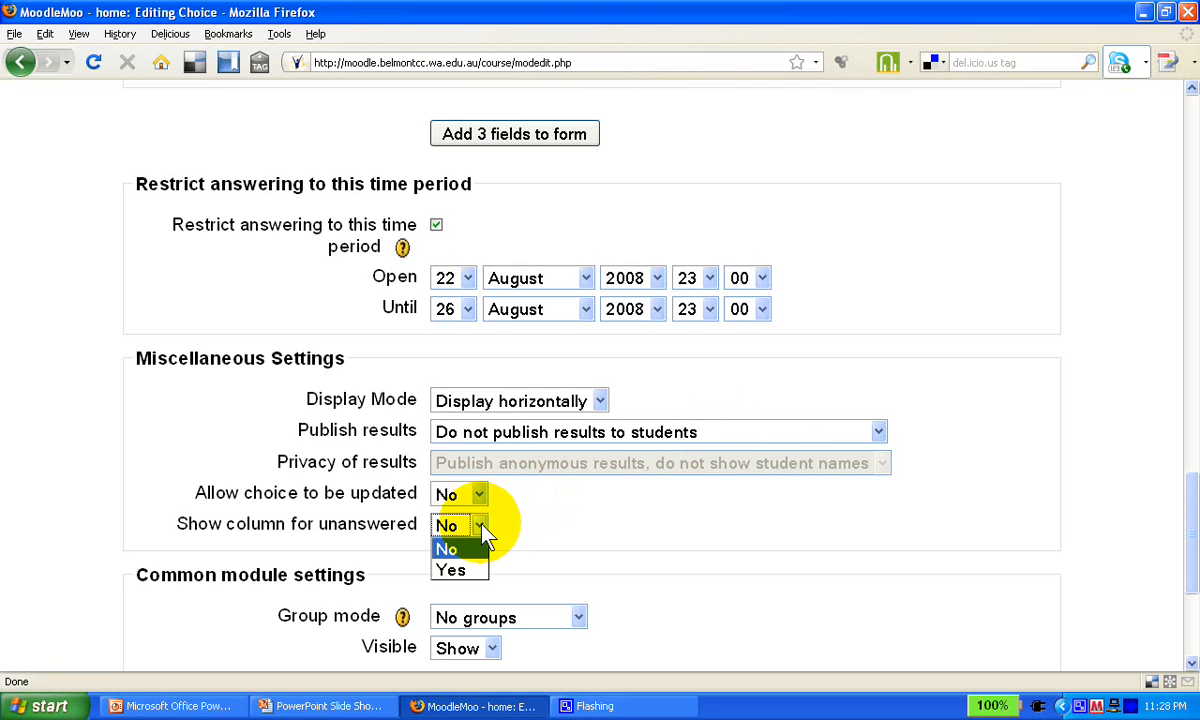
pyautogui.click(458, 572)
pyautogui.click(481, 530)
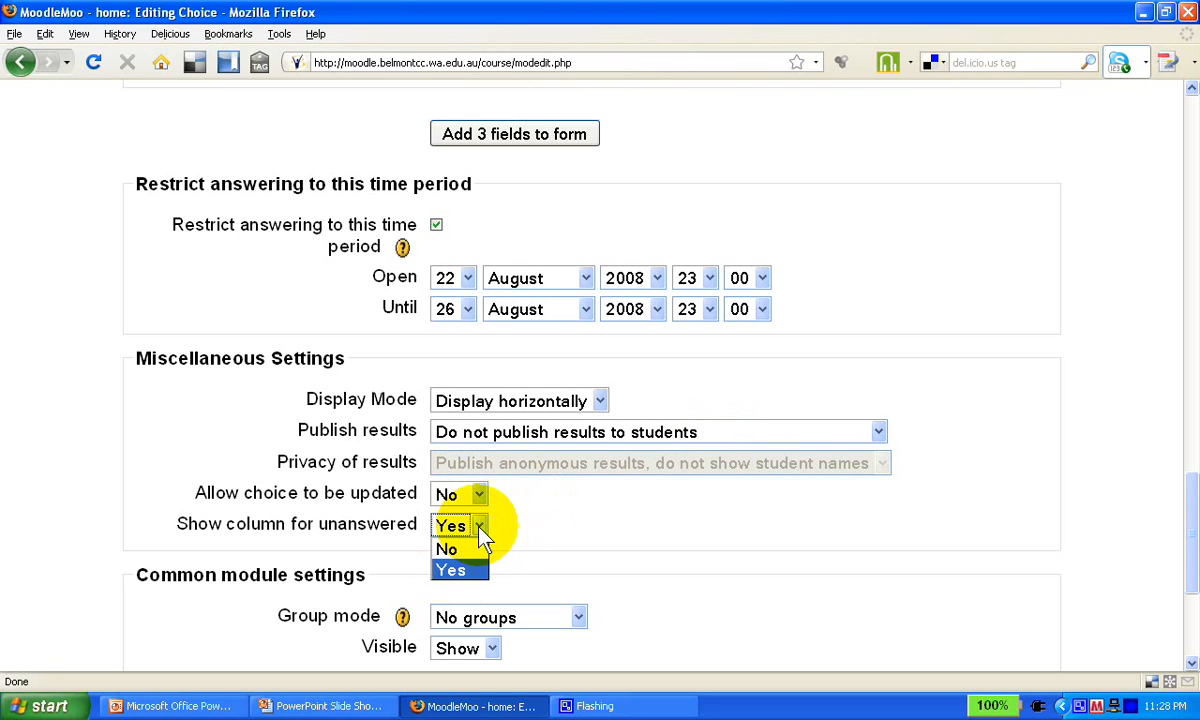
pyautogui.click(475, 549)
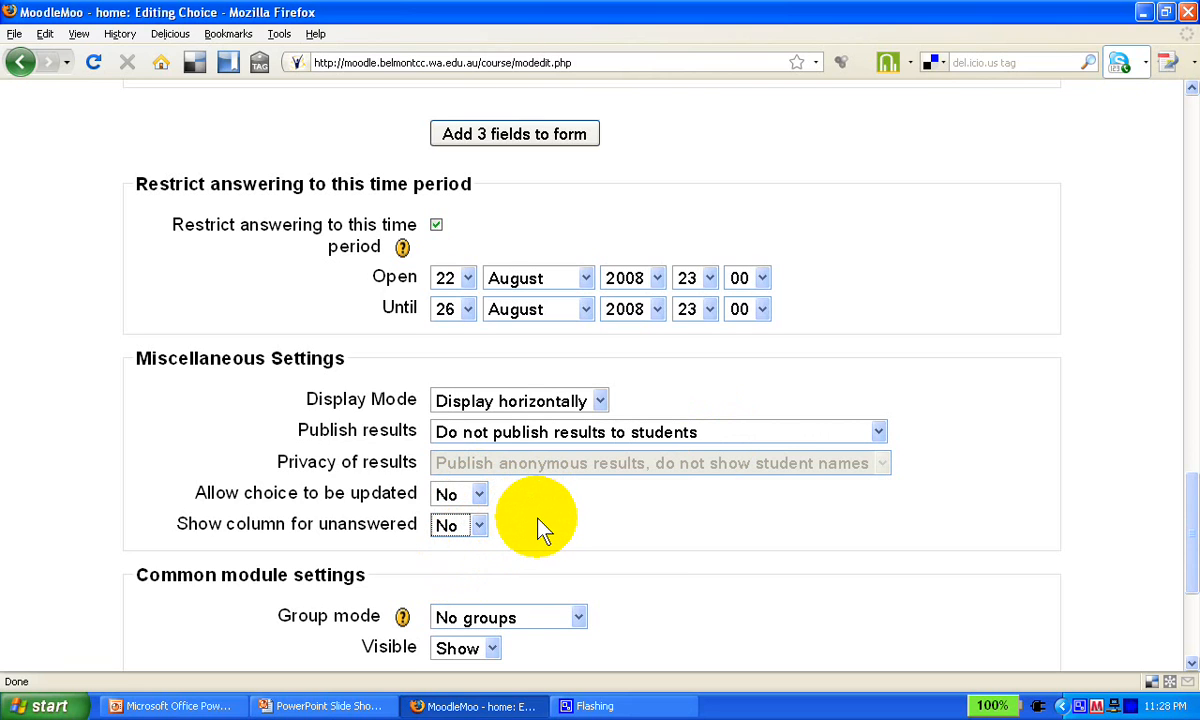
# Check the Group mode options, keeping No groups, and save the choice activity so that it is displayed.
pyautogui.scroll(-3, 536, 530)
pyautogui.click(580, 489)
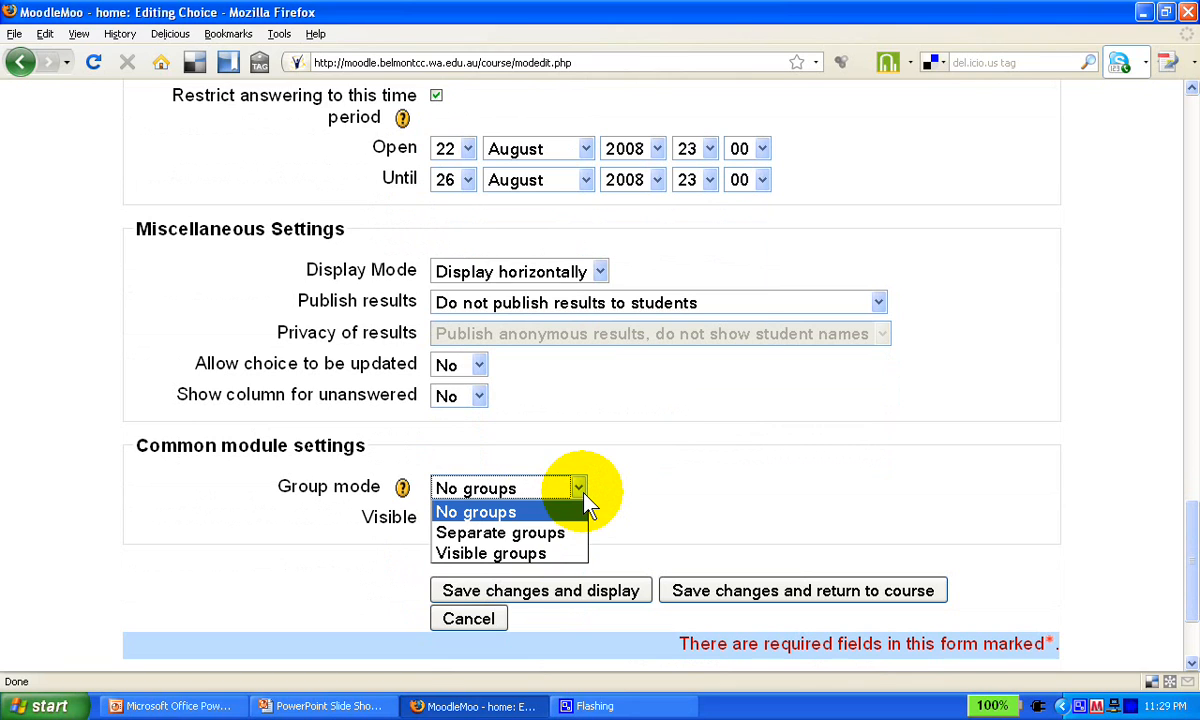
pyautogui.click(596, 586)
pyautogui.click(608, 592)
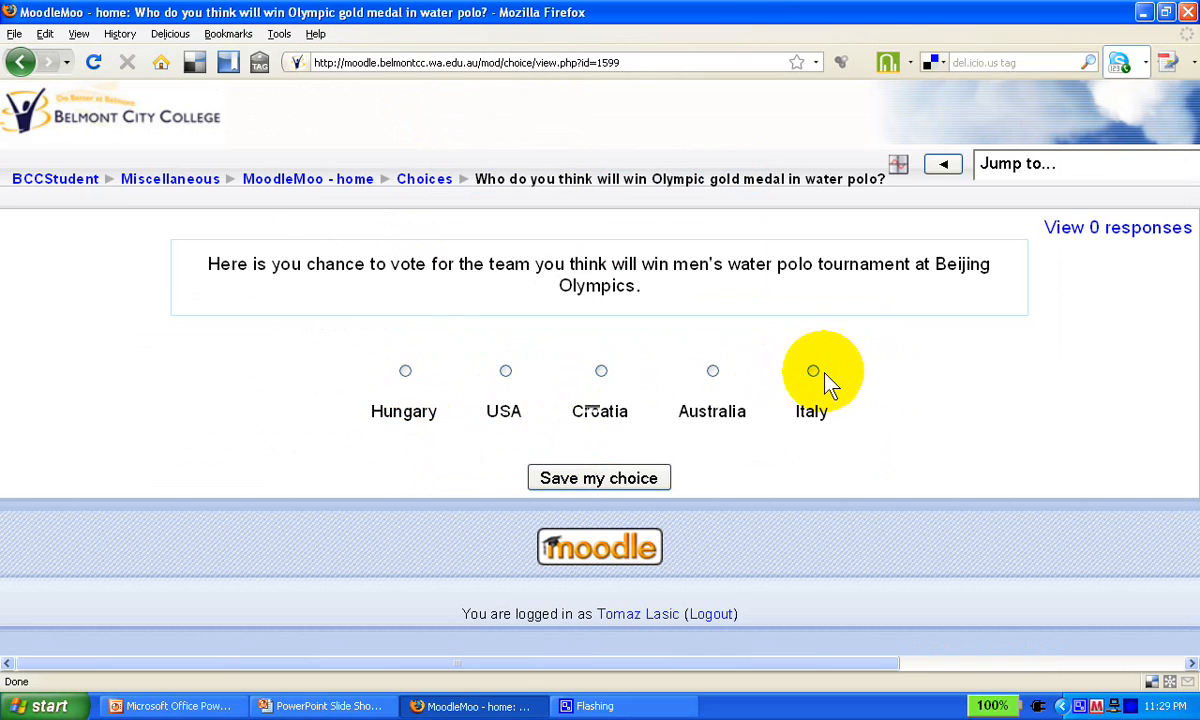
# Vote for Australia in the water polo choice and save the answer.
pyautogui.click(714, 371)
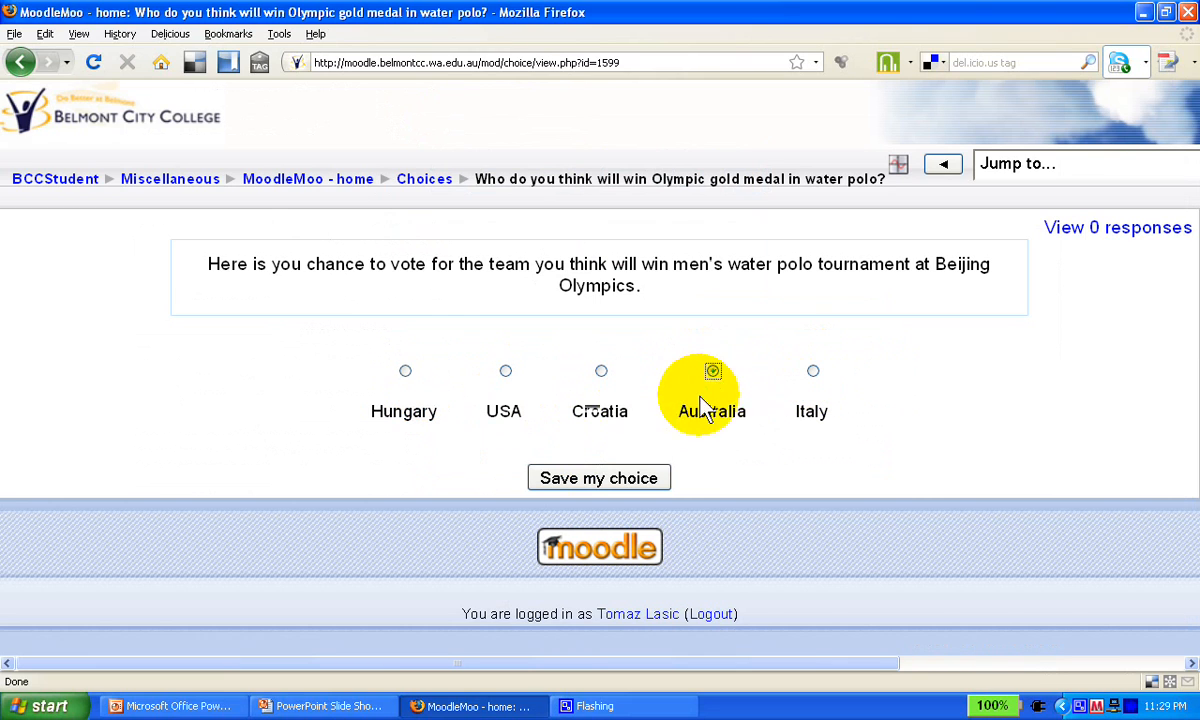
pyautogui.click(640, 480)
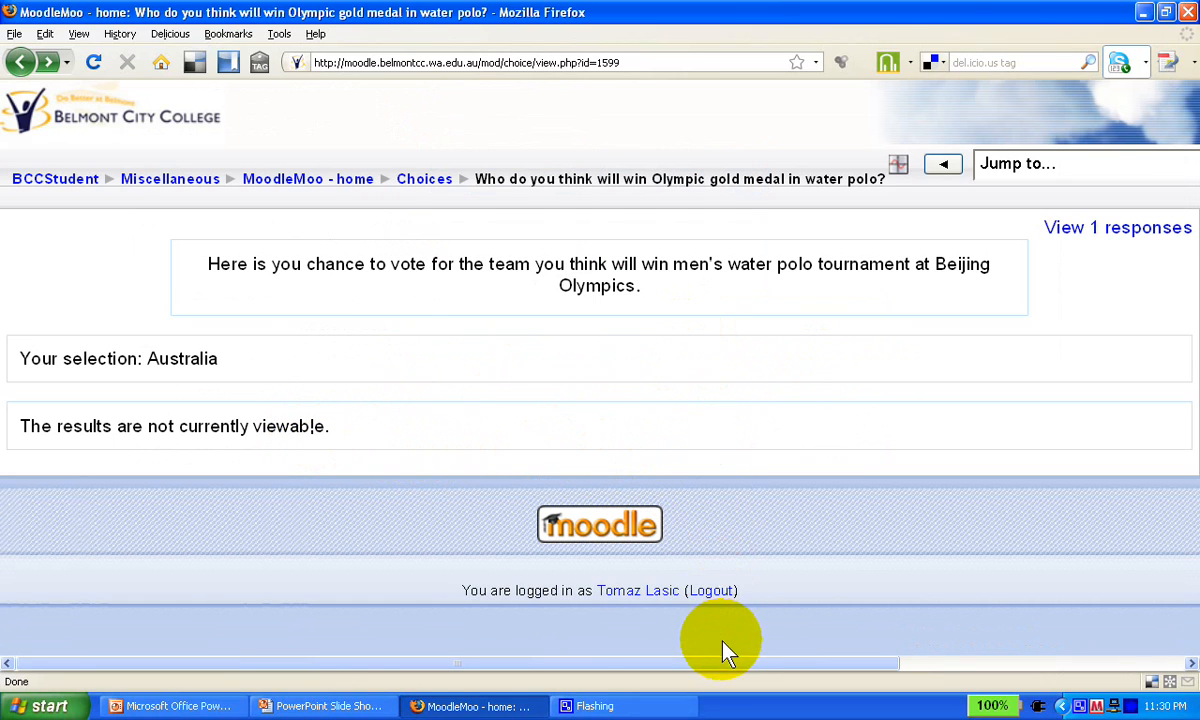
# Update the choice activity's Publish results setting to Show results to a student after they answer, and save and display the activity.
pyautogui.moveTo(726, 672); pyautogui.dragTo(1020, 668)
pyautogui.click(1093, 196)
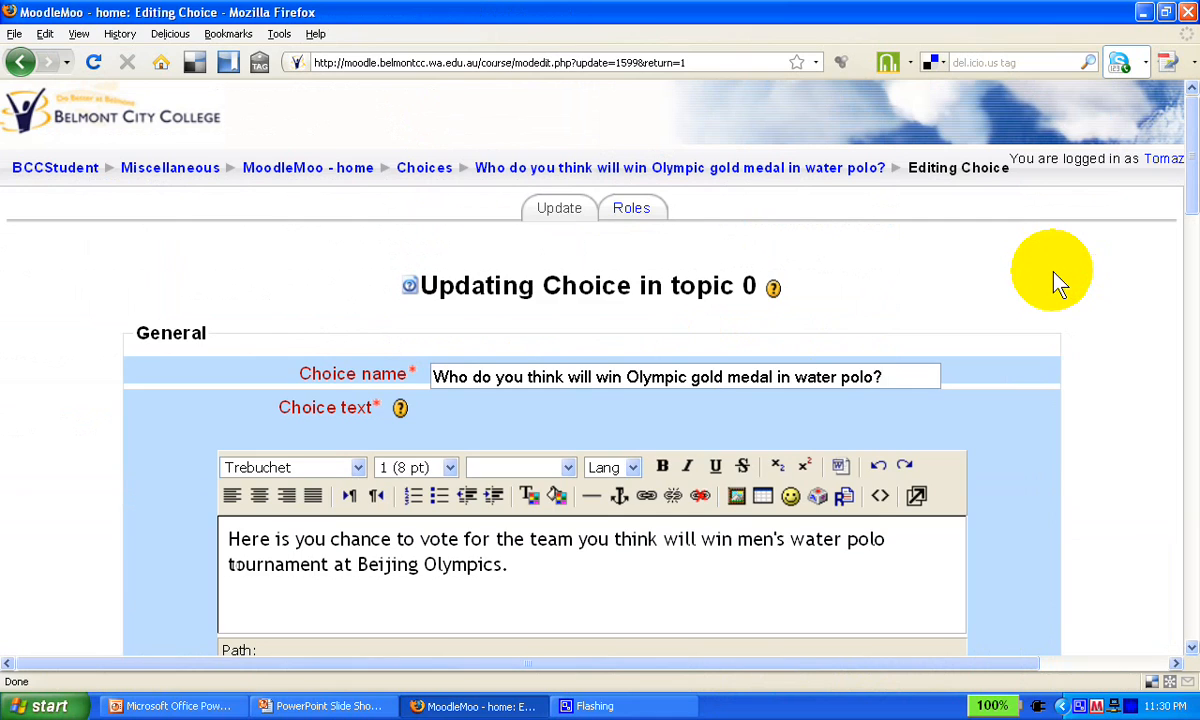
pyautogui.scroll(-8, 1060, 282)
pyautogui.scroll(-15, 1060, 282)
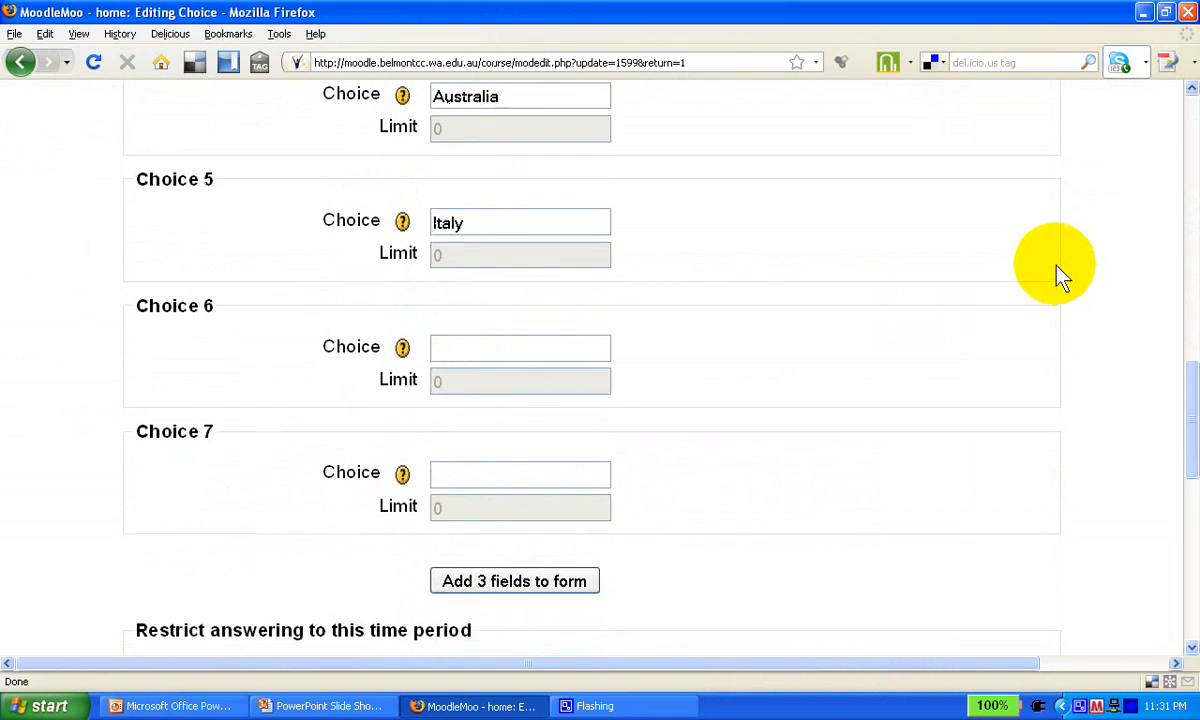
pyautogui.scroll(-7, 1057, 266)
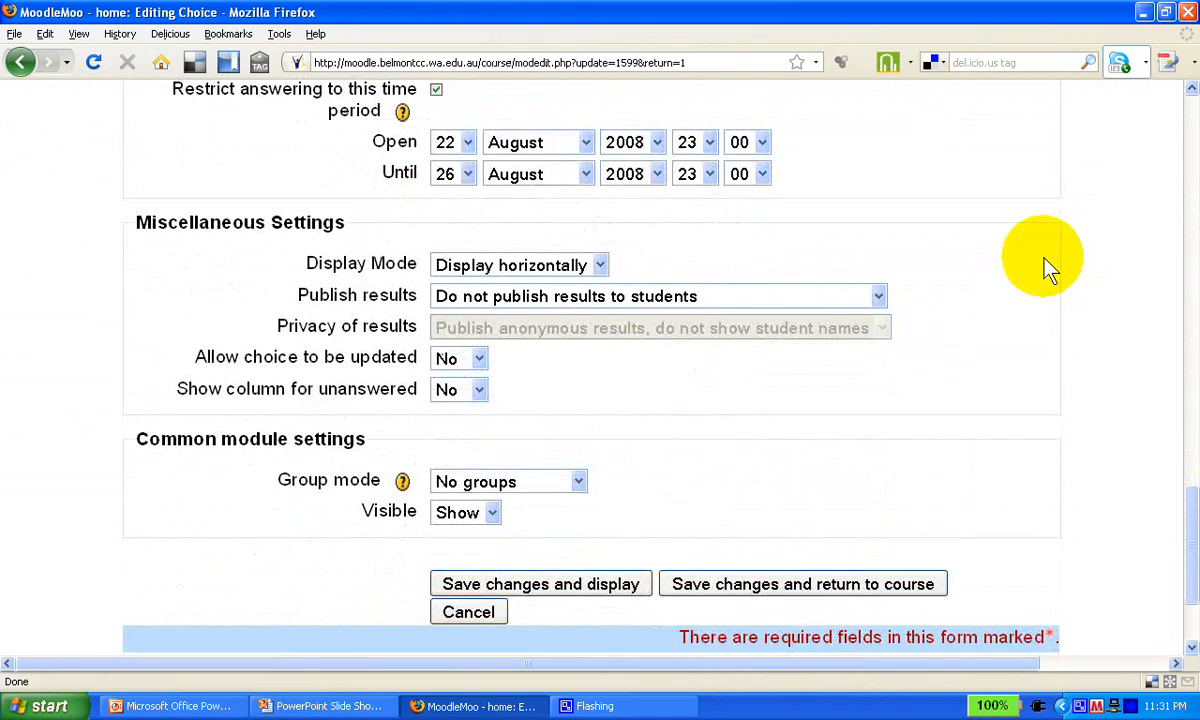
pyautogui.click(878, 297)
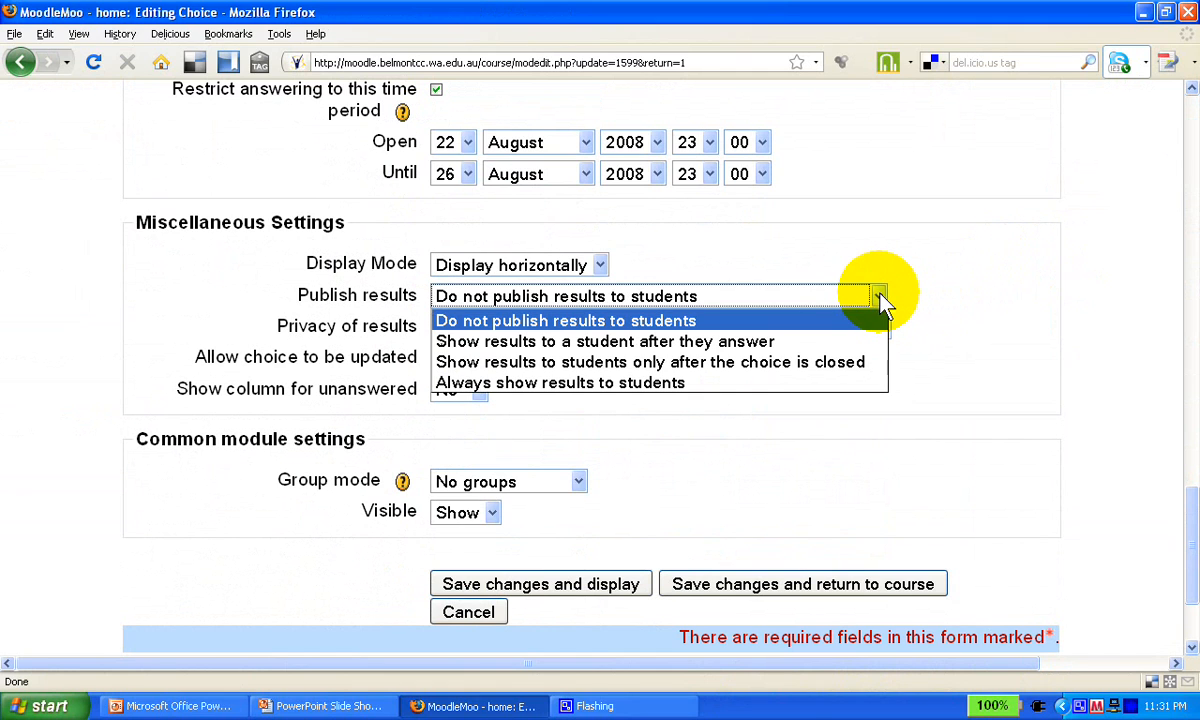
pyautogui.click(857, 343)
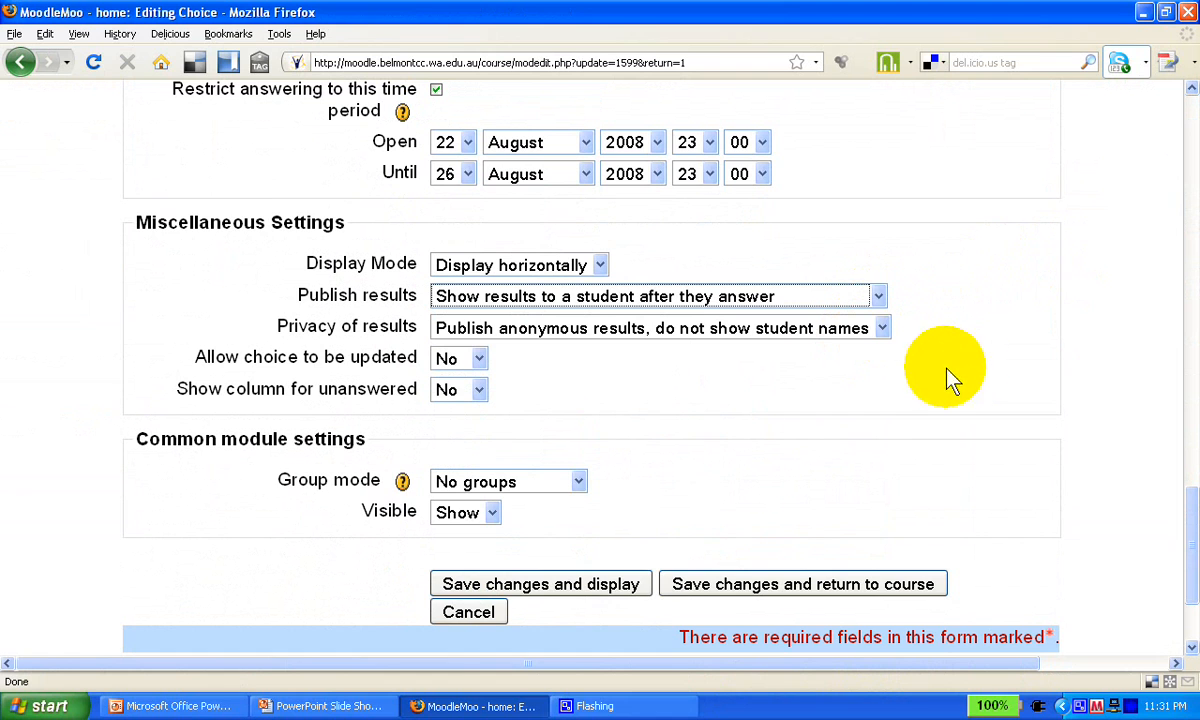
pyautogui.click(611, 586)
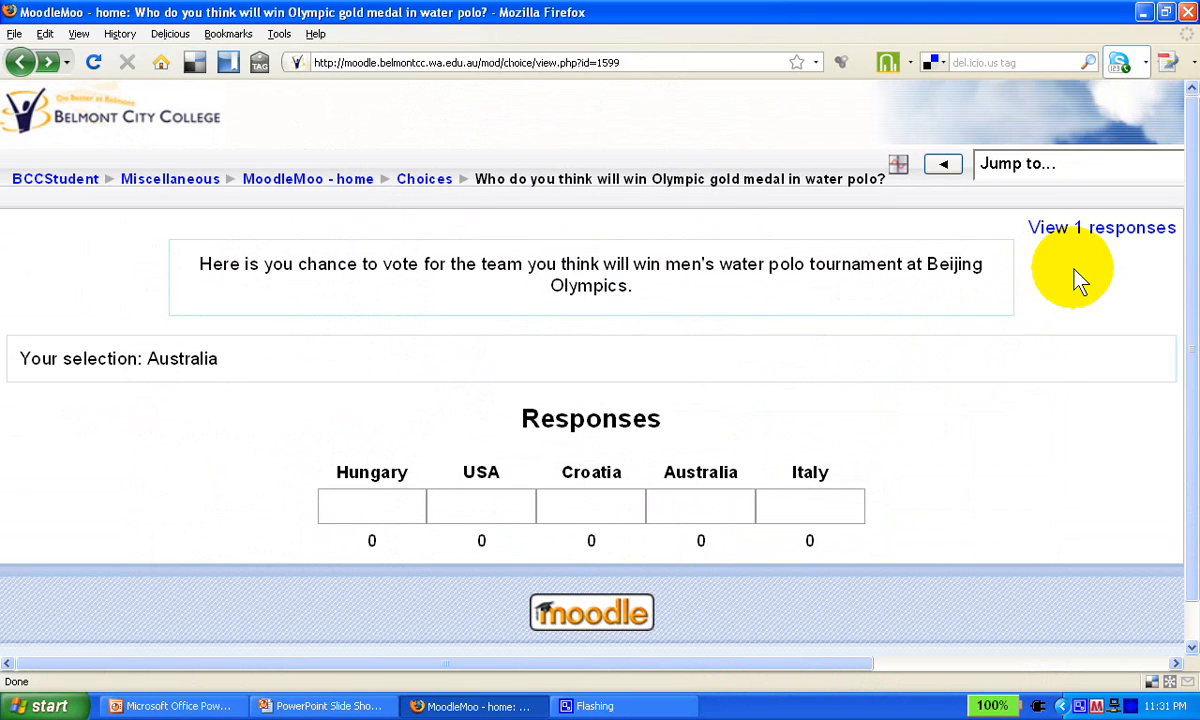
pyautogui.moveTo(31, 358); pyautogui.dragTo(158, 358)
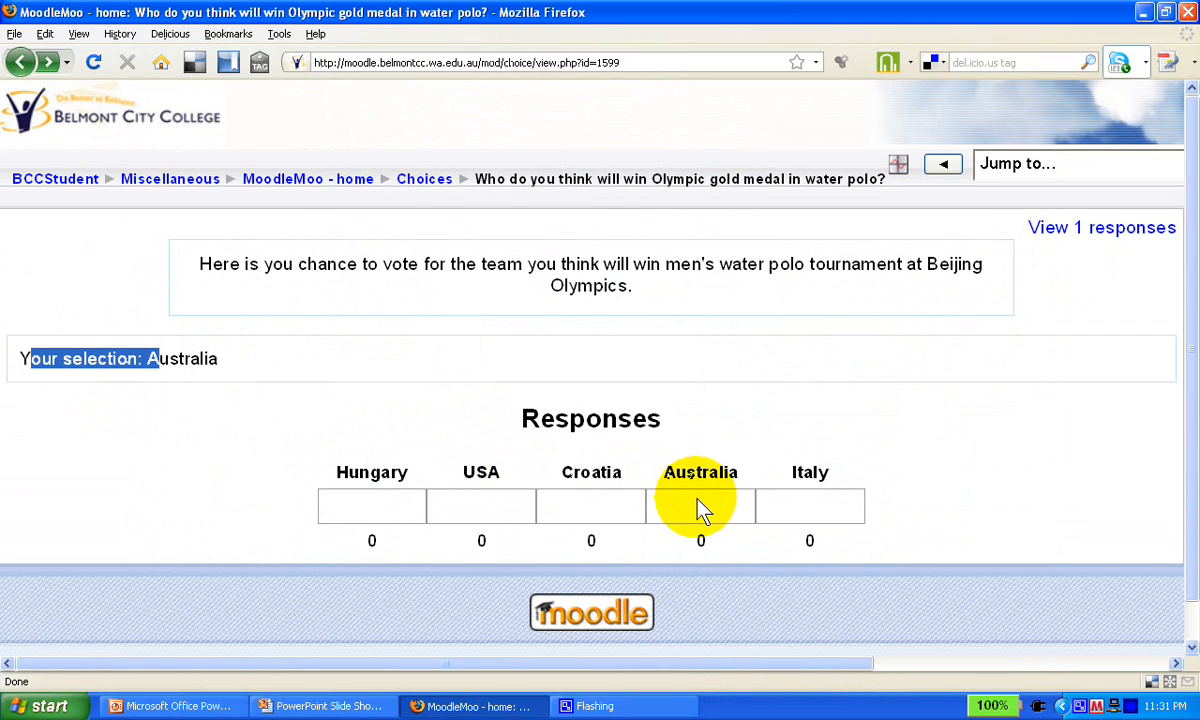